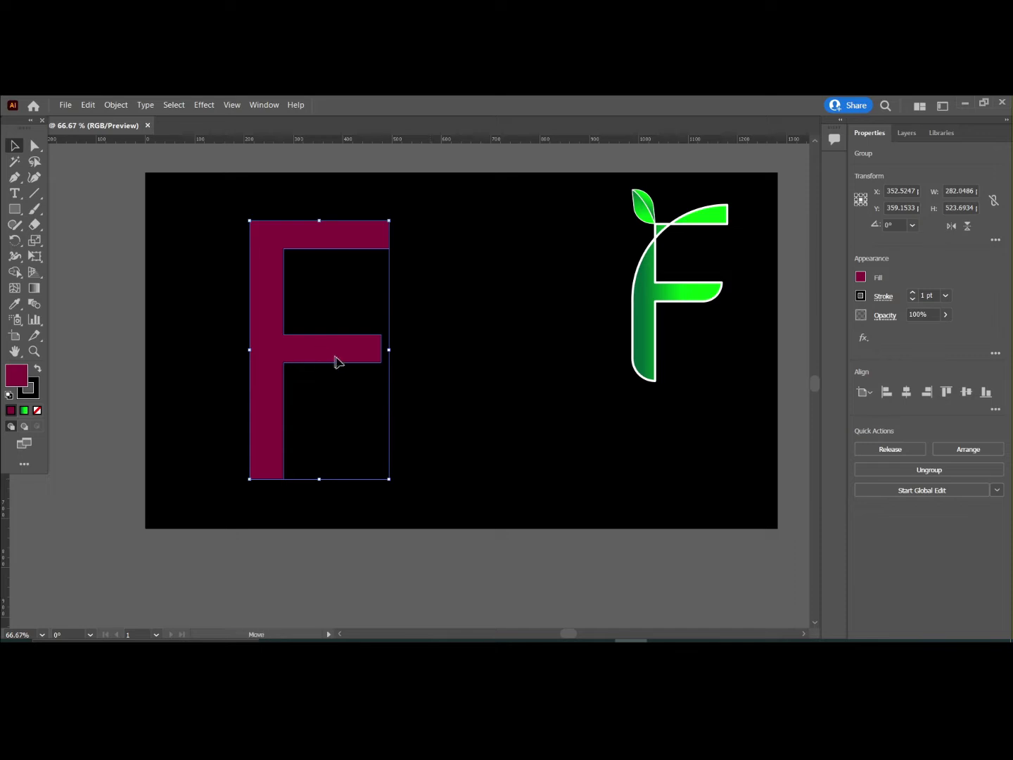
- Move the F letter group toward the centre of the artboard and keep it selected
left_click_drag(335, 359, 372, 364)
left_click(520, 383)
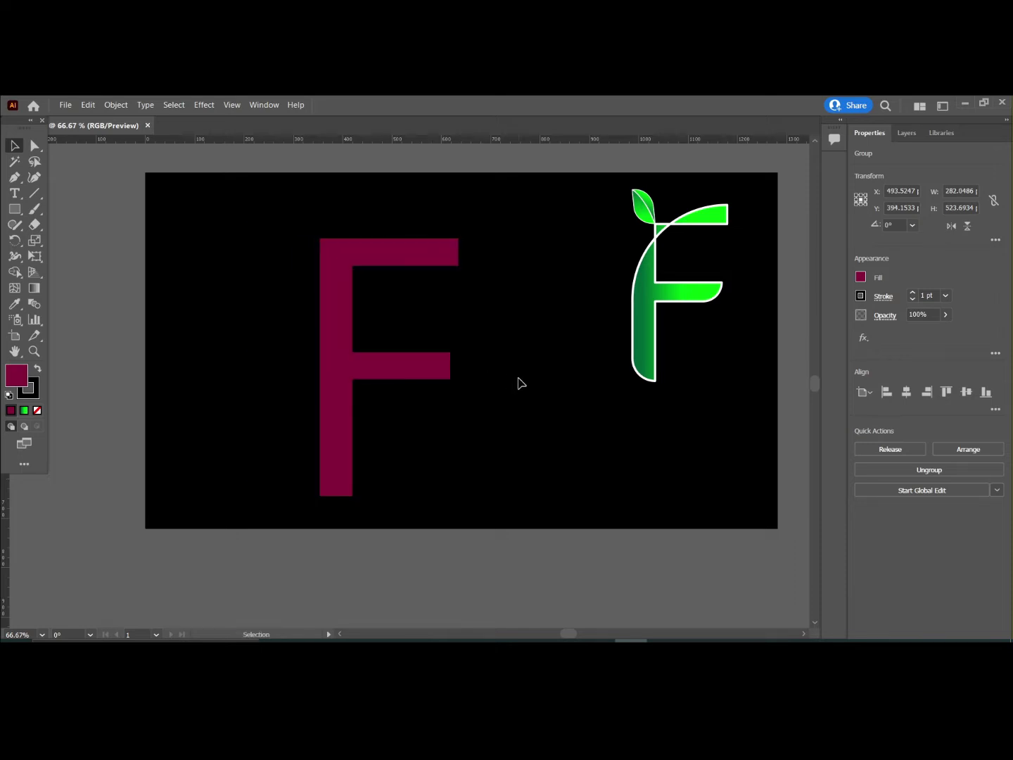
left_click(410, 386)
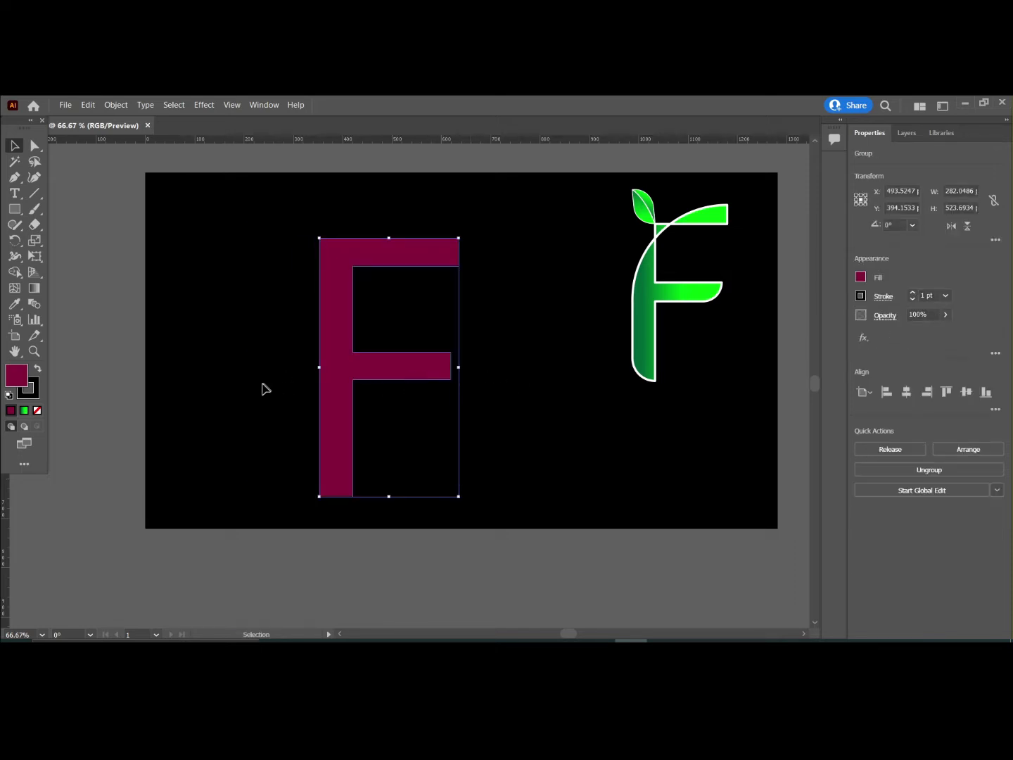
left_click_drag(244, 383, 221, 398)
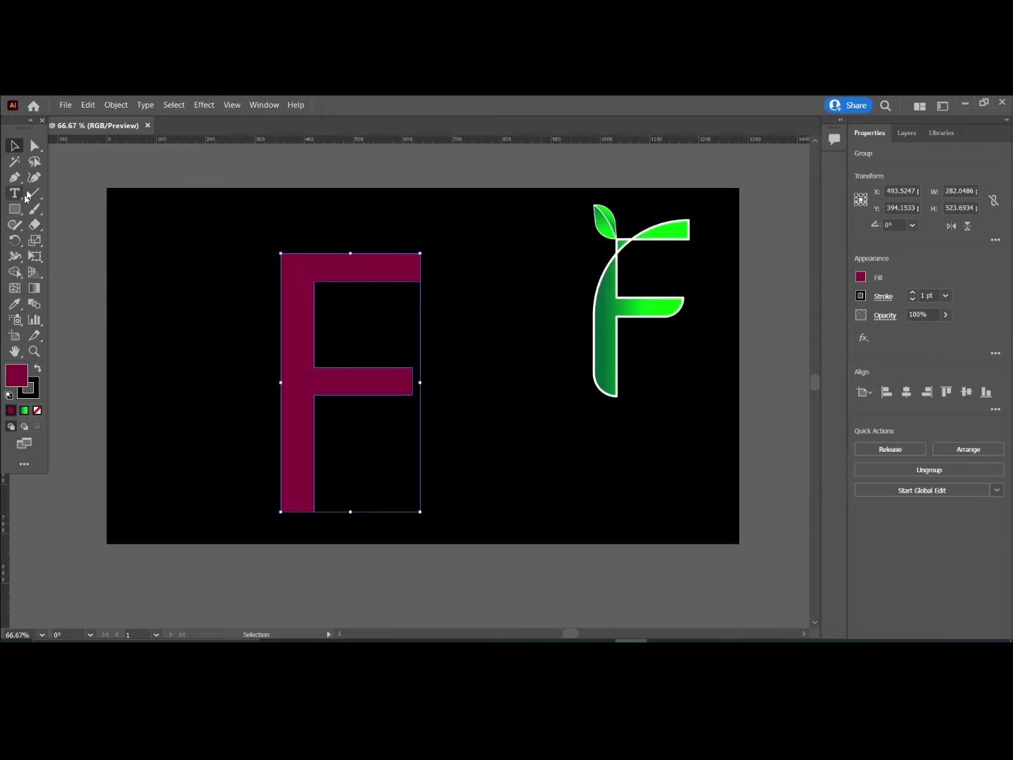
- Round the F's outer upper-left corner to the maximum sweeping curve and its lower-left corner to the stem's full width
left_click(34, 146)
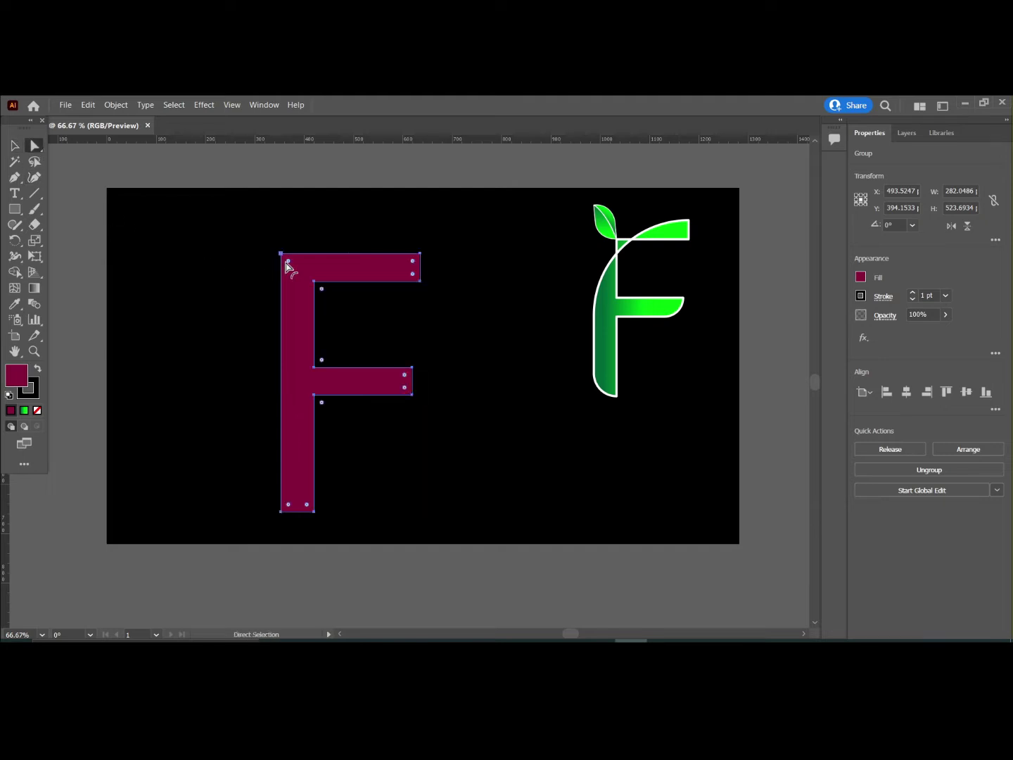
left_click_drag(288, 264, 430, 416)
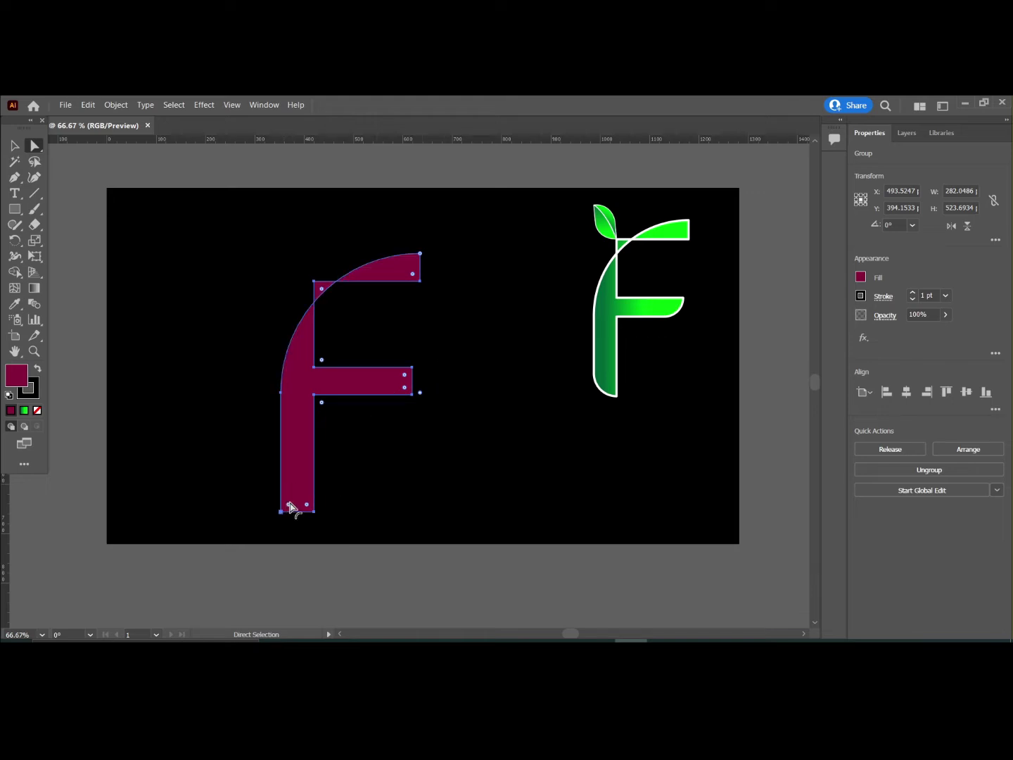
left_click_drag(288, 509, 345, 465)
left_click(14, 146)
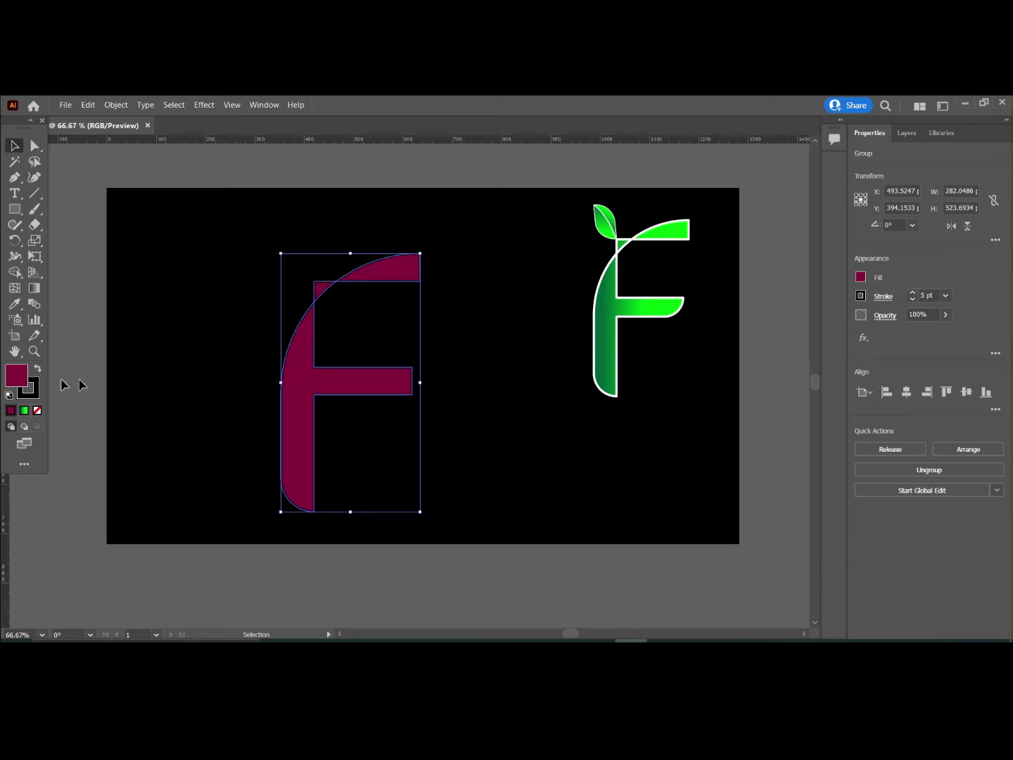
- Change the F's stroke colour to white (FFFFFF)
key("F6")
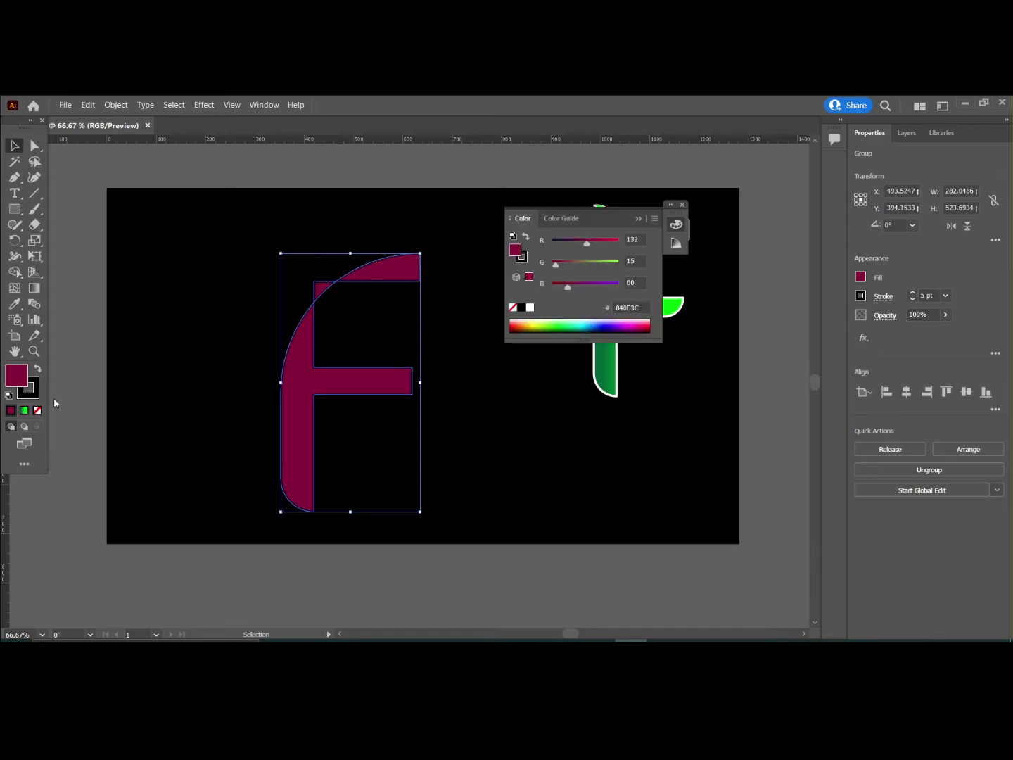
double_click(36, 395)
mouse_move(288, 446)
left_mouse_down()
mouse_move(276, 454)
mouse_move(231, 345)
left_mouse_up()
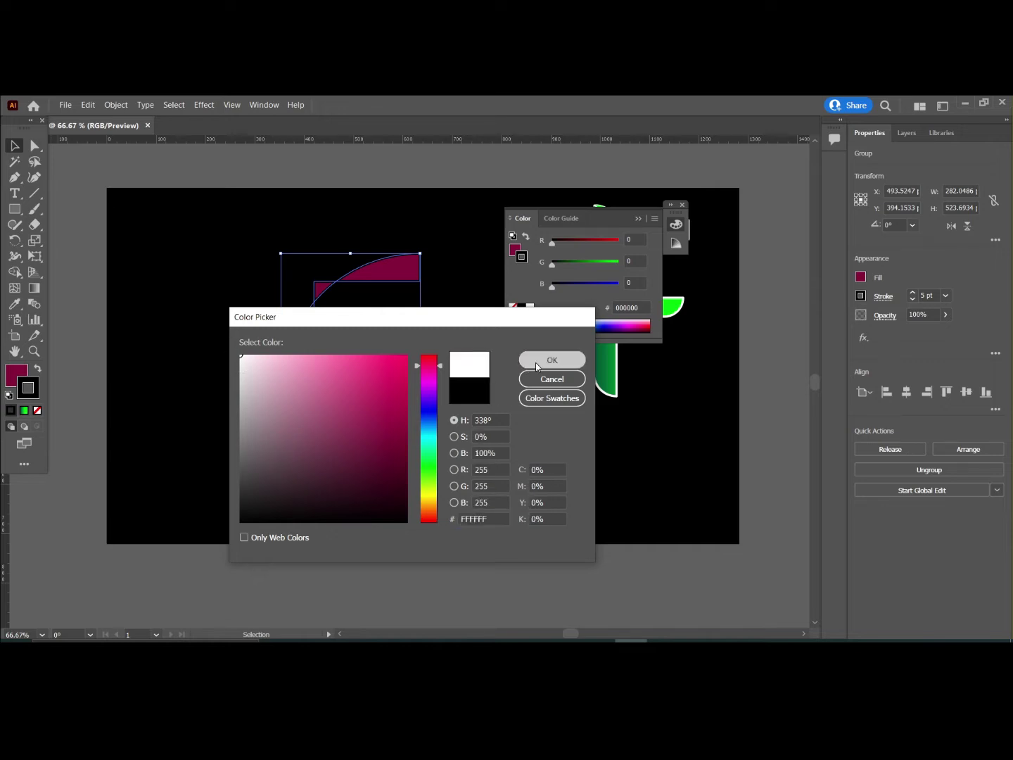
left_click(537, 361)
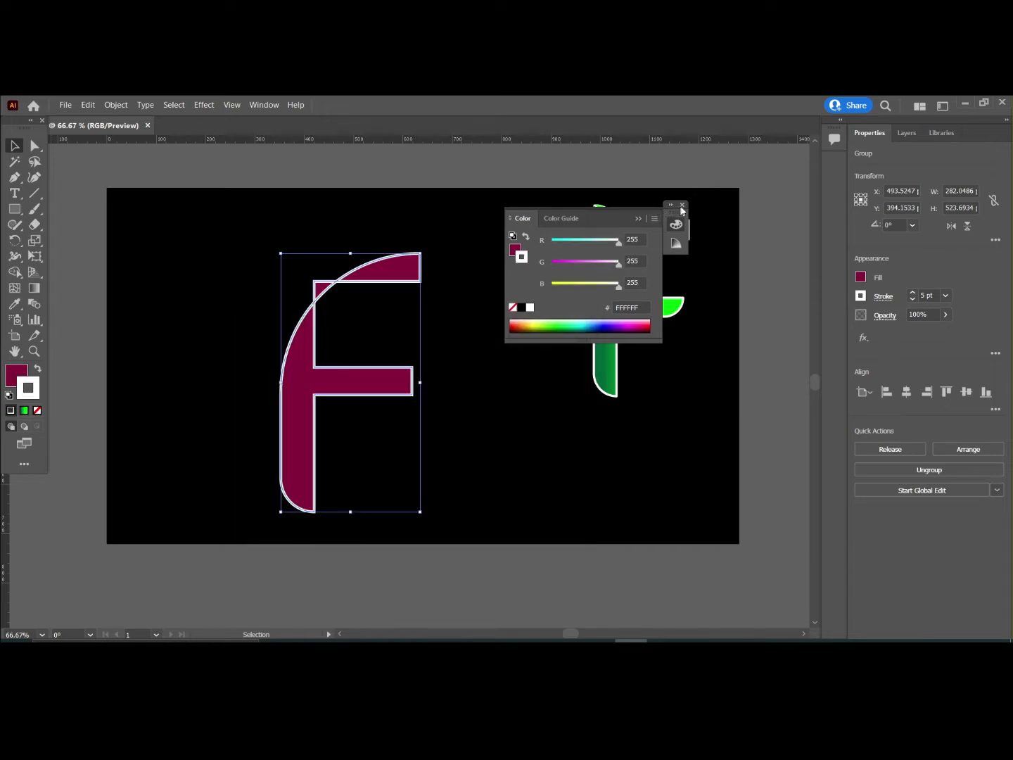
left_click(682, 206)
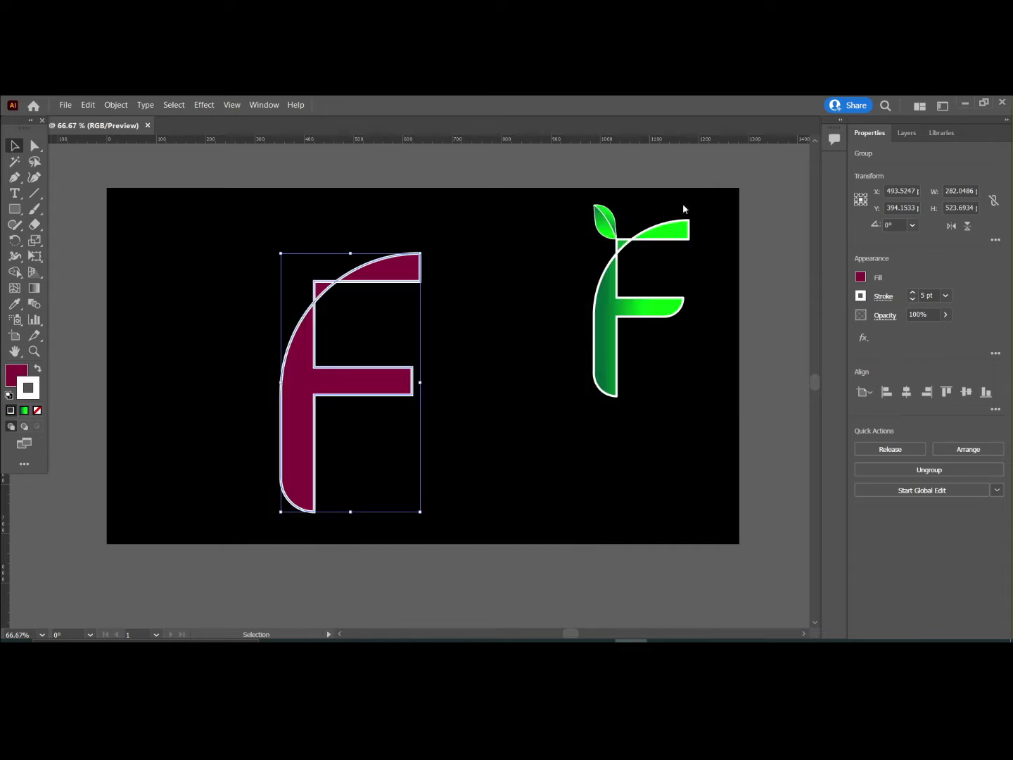
left_click(477, 294)
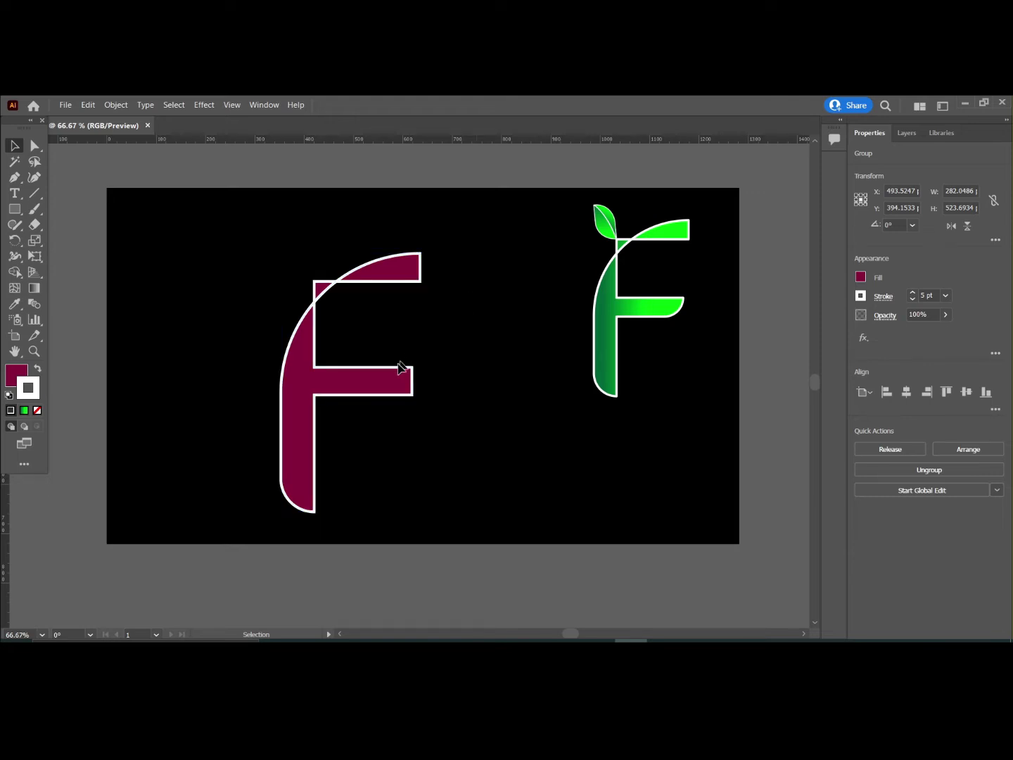
- Round the lower-right corner of the F's middle bar to the bar's full height
left_click(363, 375)
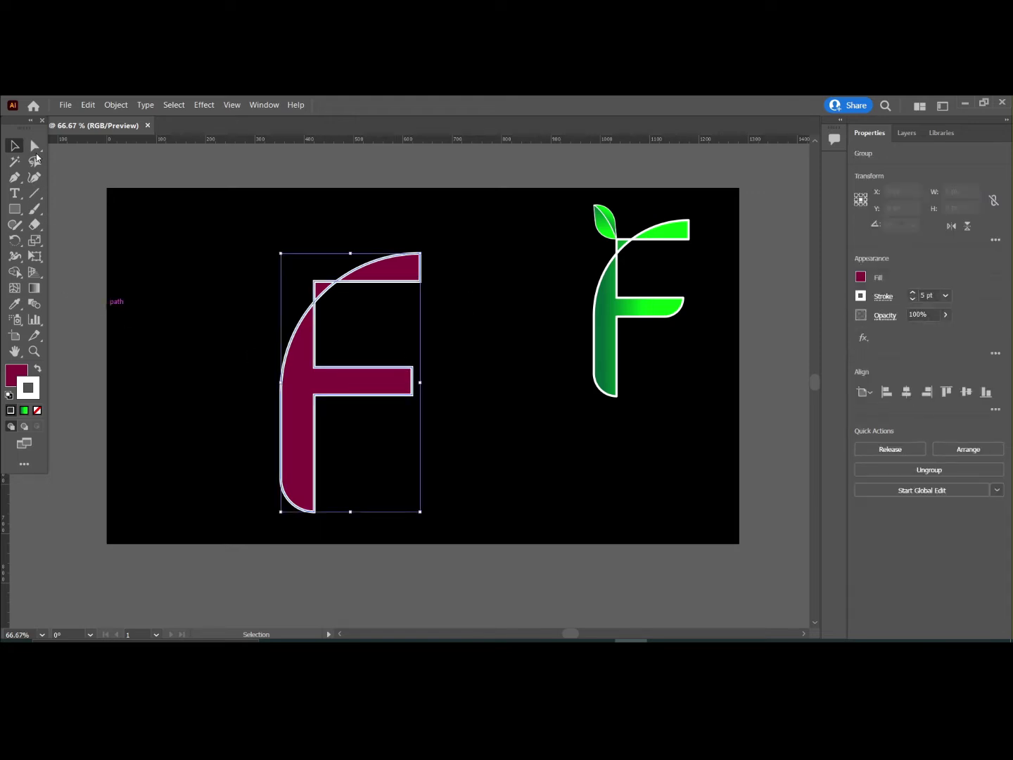
left_click(34, 151)
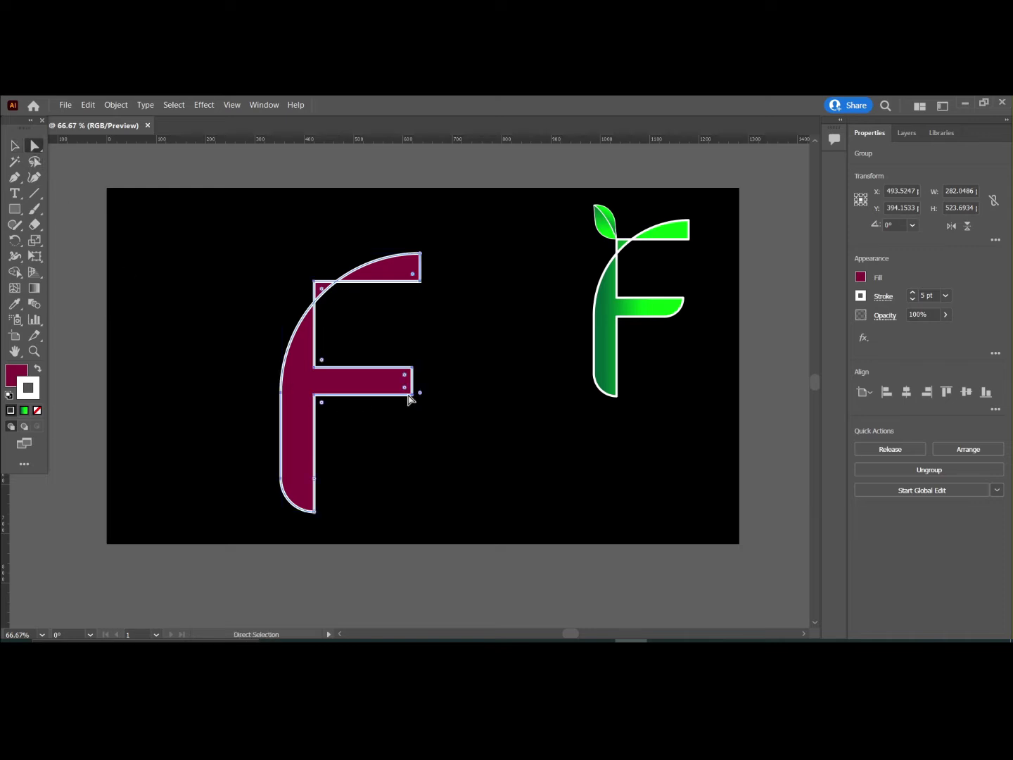
left_click_drag(409, 391, 364, 356)
left_click(15, 146)
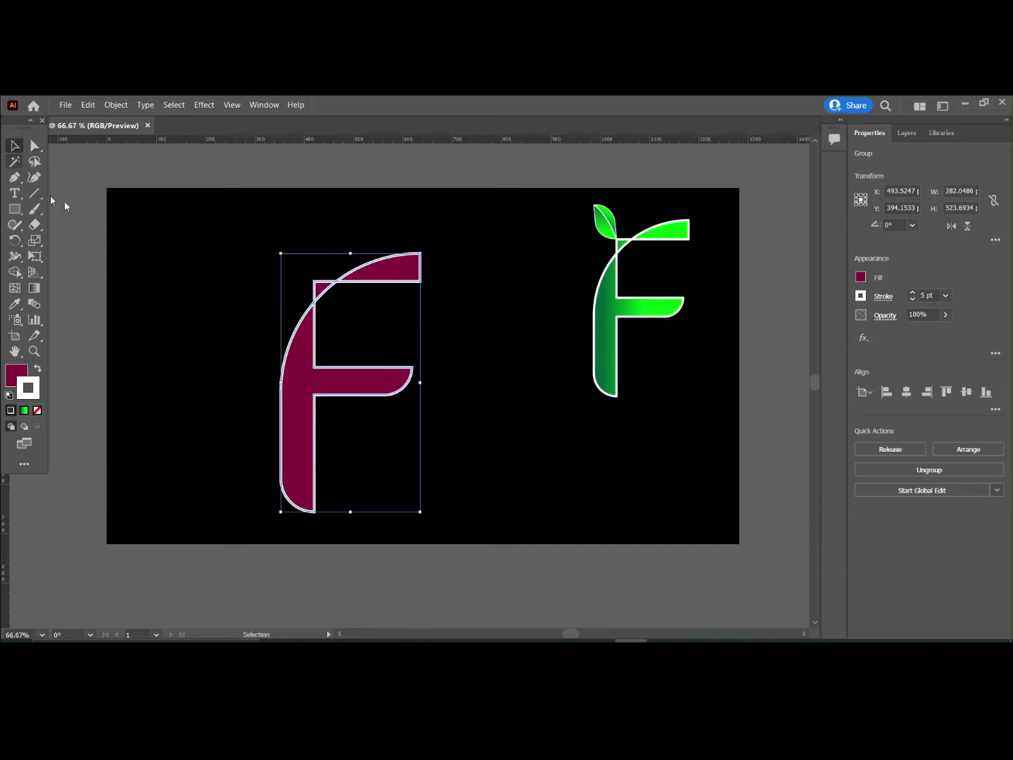
left_click(162, 262)
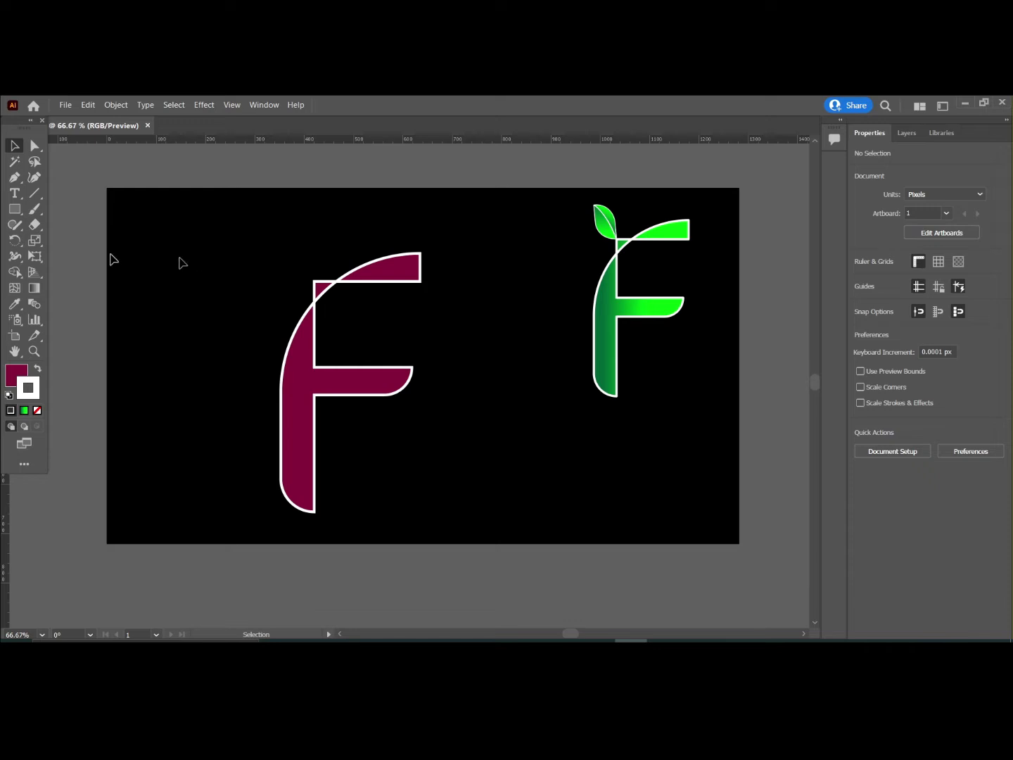
- Draw a rectangle about 136 × 86 px above and left of the F, and set its stroke weight to 2 pt
left_click(14, 210)
left_click_drag(191, 239, 260, 284)
left_click(15, 146)
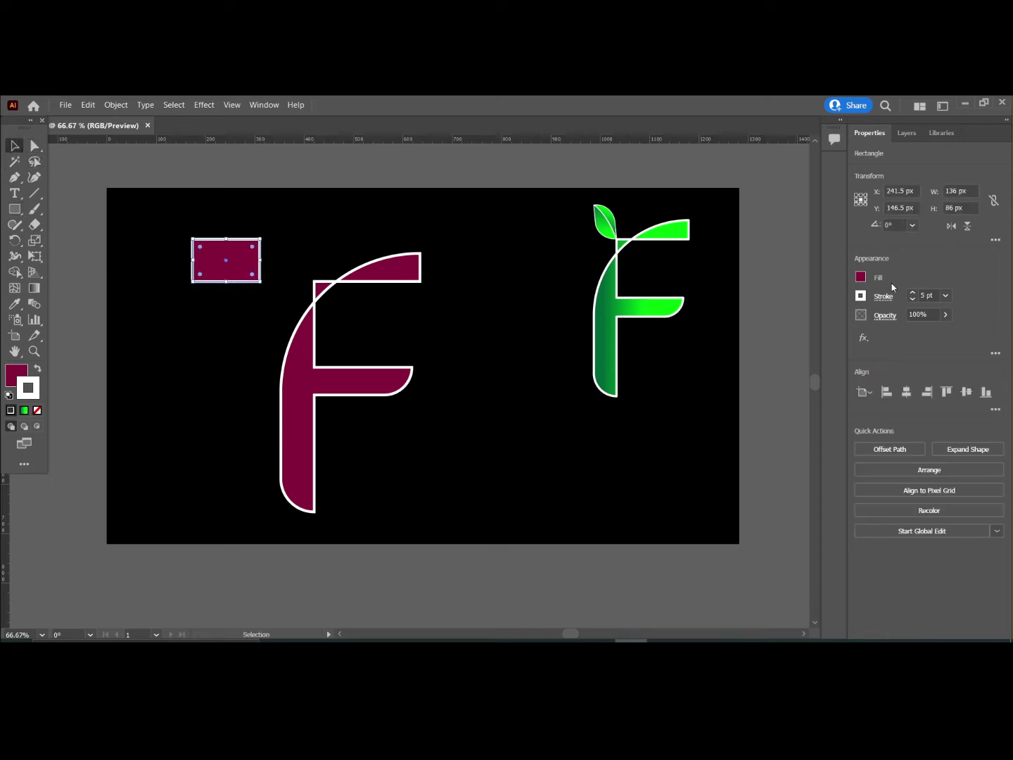
left_click(912, 299)
left_click(912, 300)
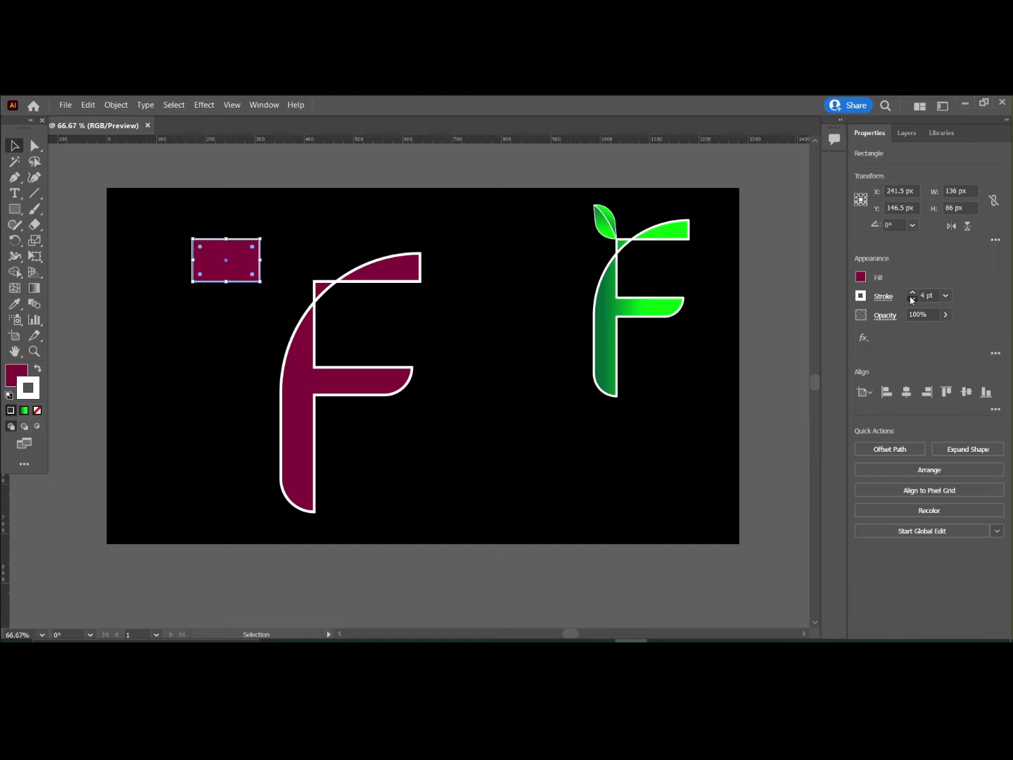
left_click(912, 300)
left_click(336, 235)
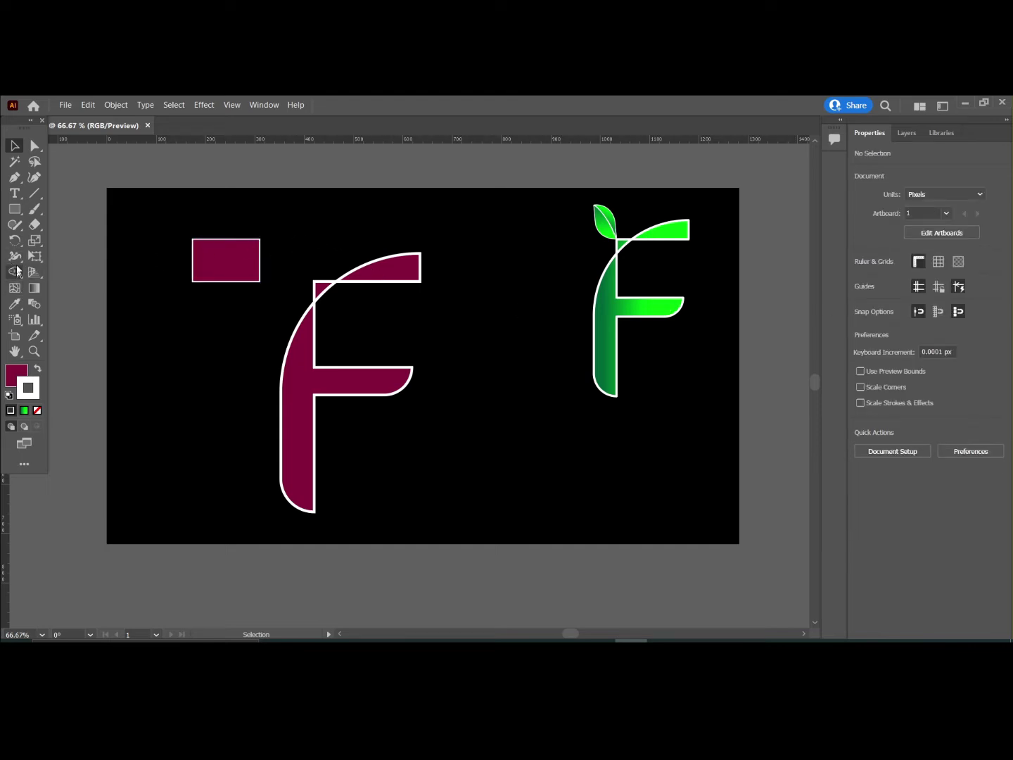
left_click(15, 181)
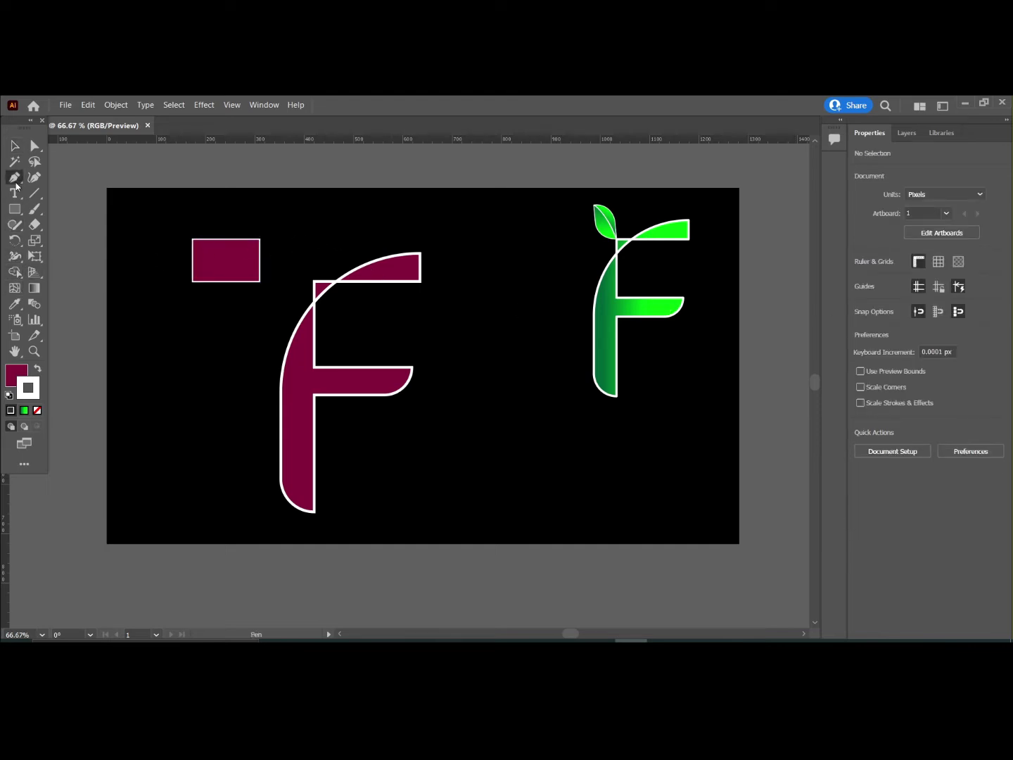
left_click(192, 280)
left_click(262, 239)
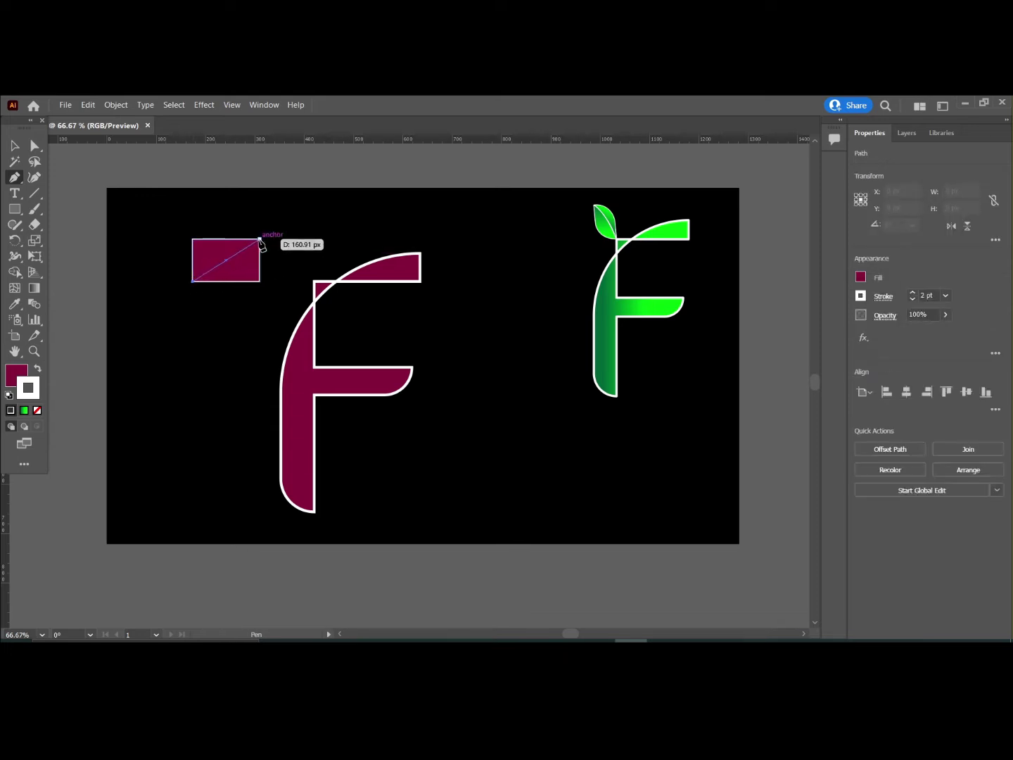
left_click_drag(270, 235, 308, 200)
left_click(10, 148)
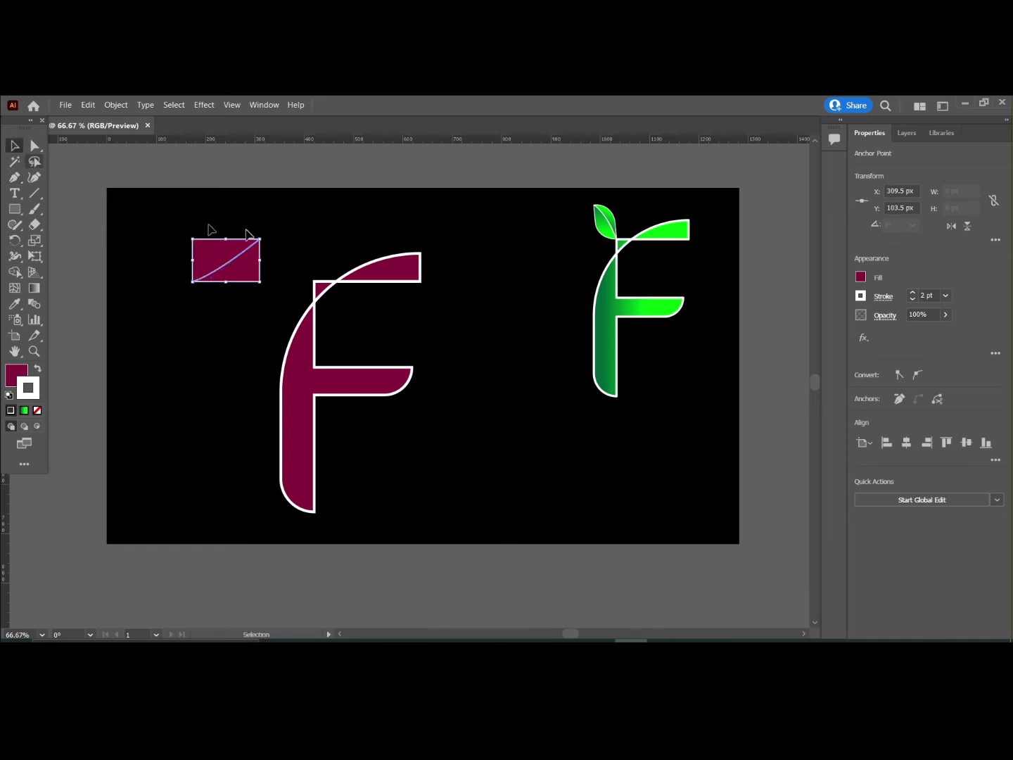
left_click(305, 235)
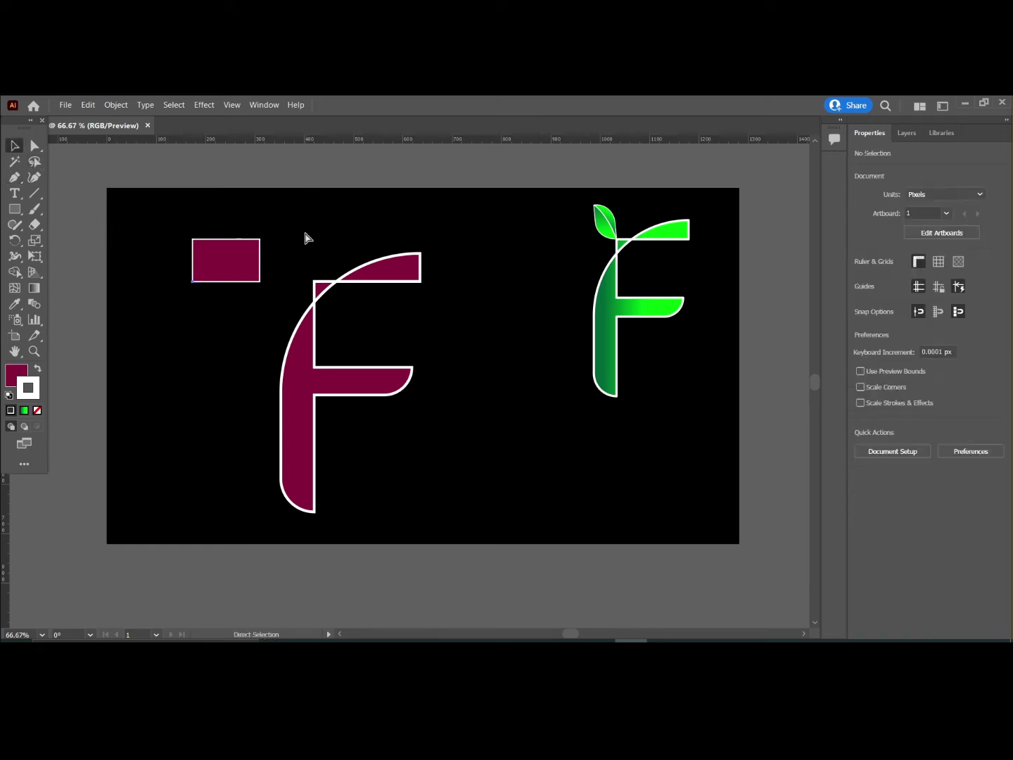
- Widen the small rectangle to about 154.5 px and fully round its upper-left and lower-right corners into a leaf shape
left_click(245, 259)
left_click_drag(260, 259, 270, 260)
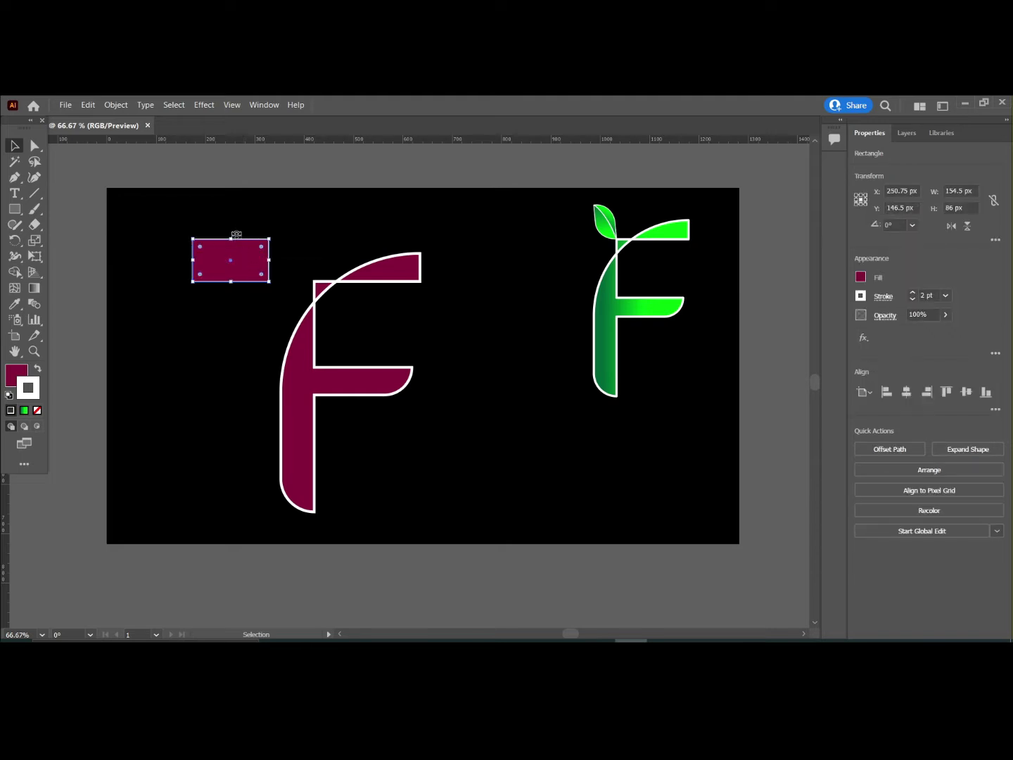
left_click(36, 147)
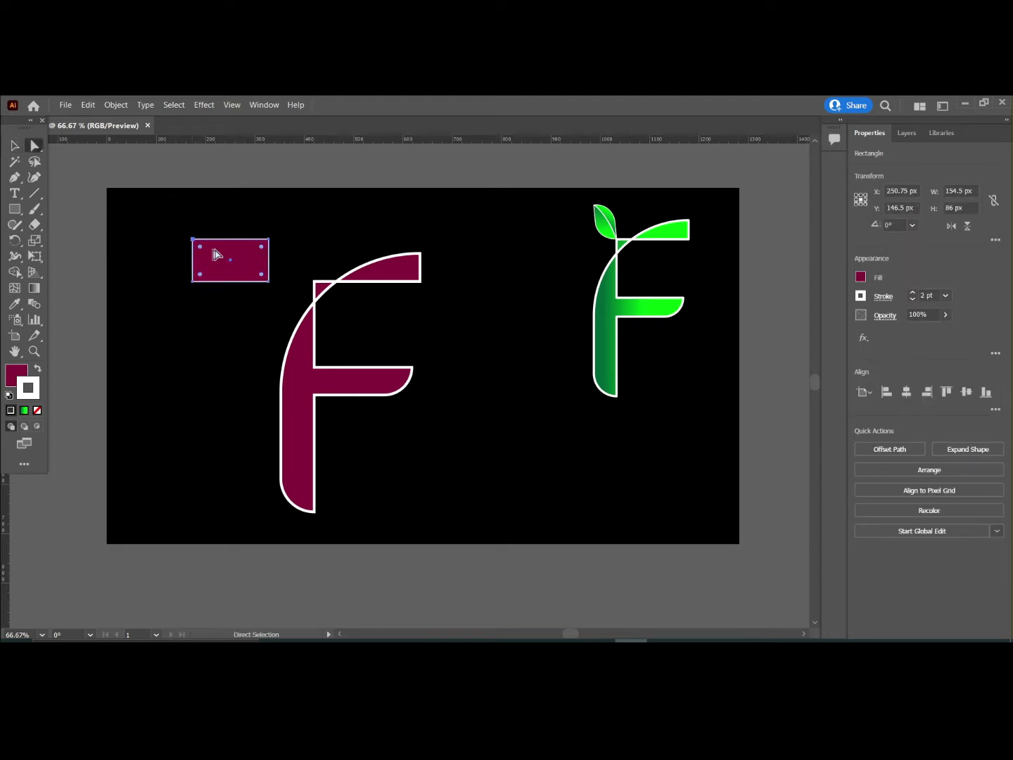
mouse_move(263, 280)
left_mouse_down()
mouse_move(215, 226)
mouse_move(269, 282)
left_mouse_up()
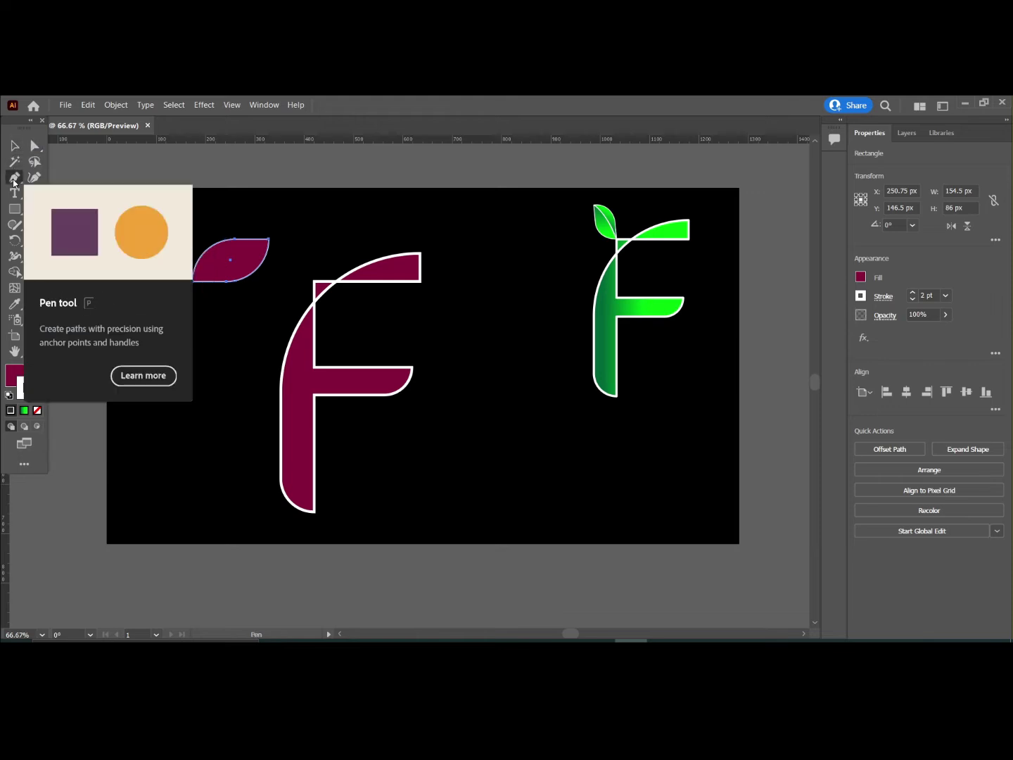
left_click(15, 178)
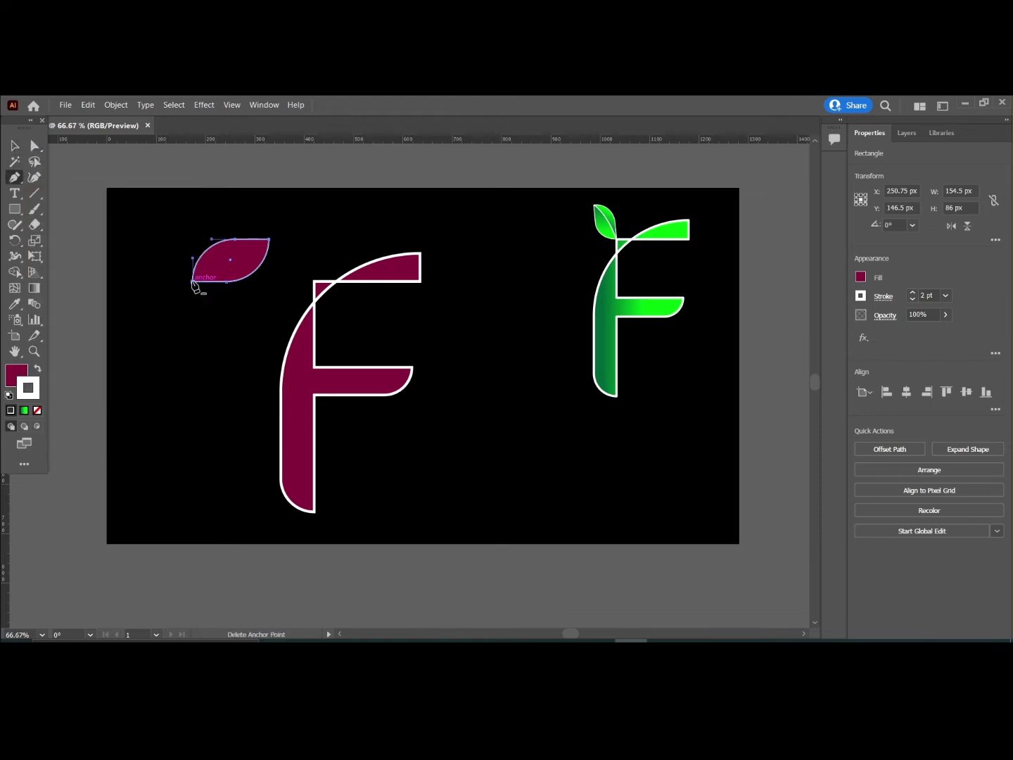
left_click(194, 283)
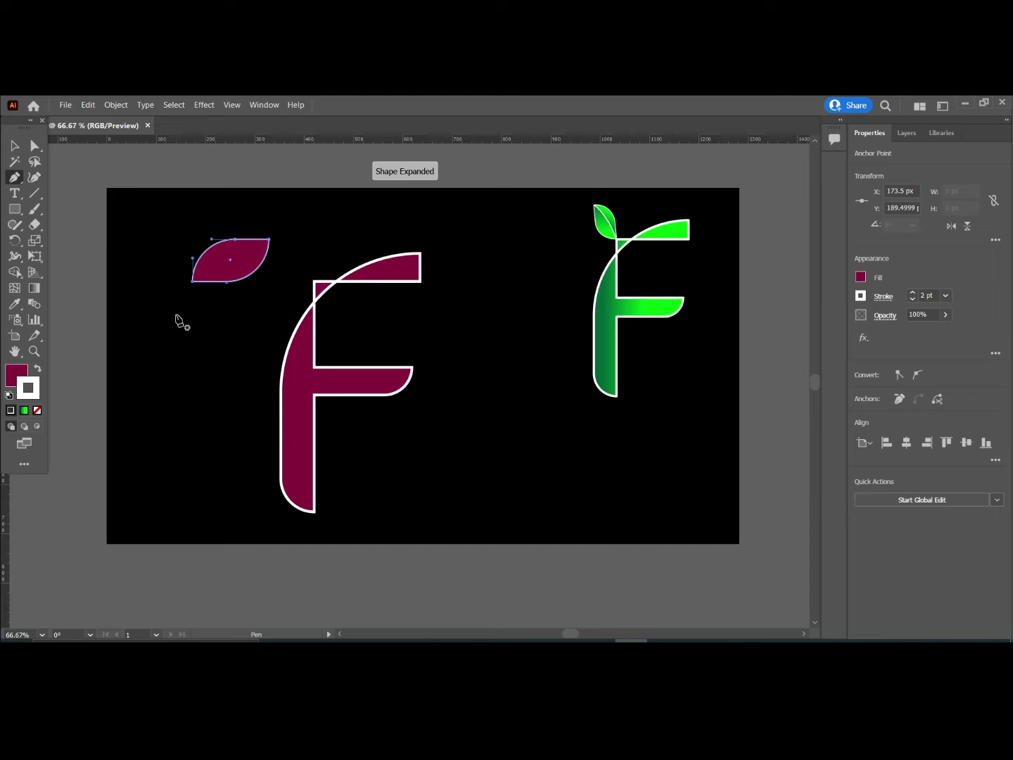
key("ctrl+z")
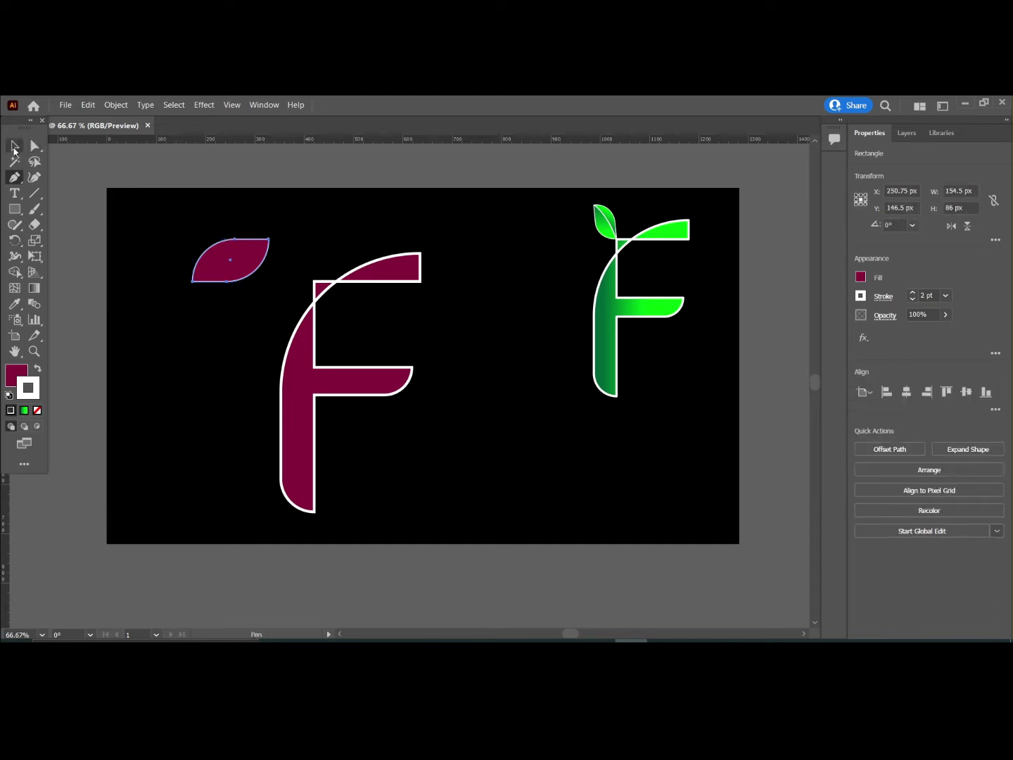
- Deselect the leaf and draw a curved vein across it from the lower-left tip to the upper-right tip with the Pen tool
left_click(14, 148)
left_click(127, 224)
left_click(9, 181)
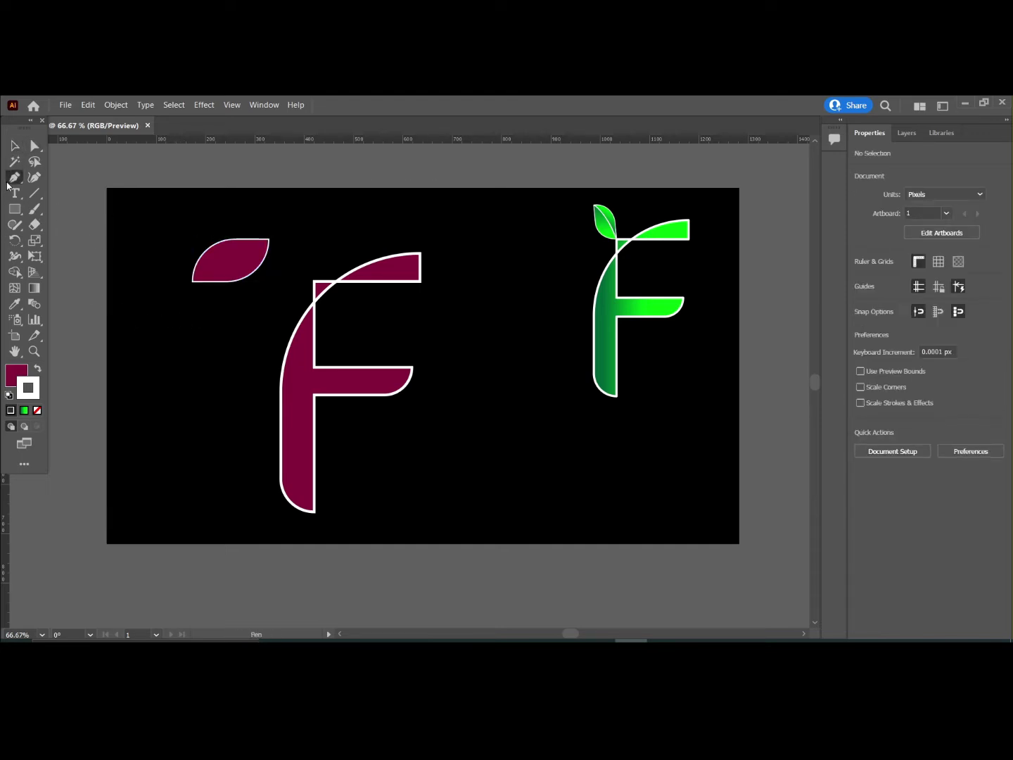
left_click(191, 283)
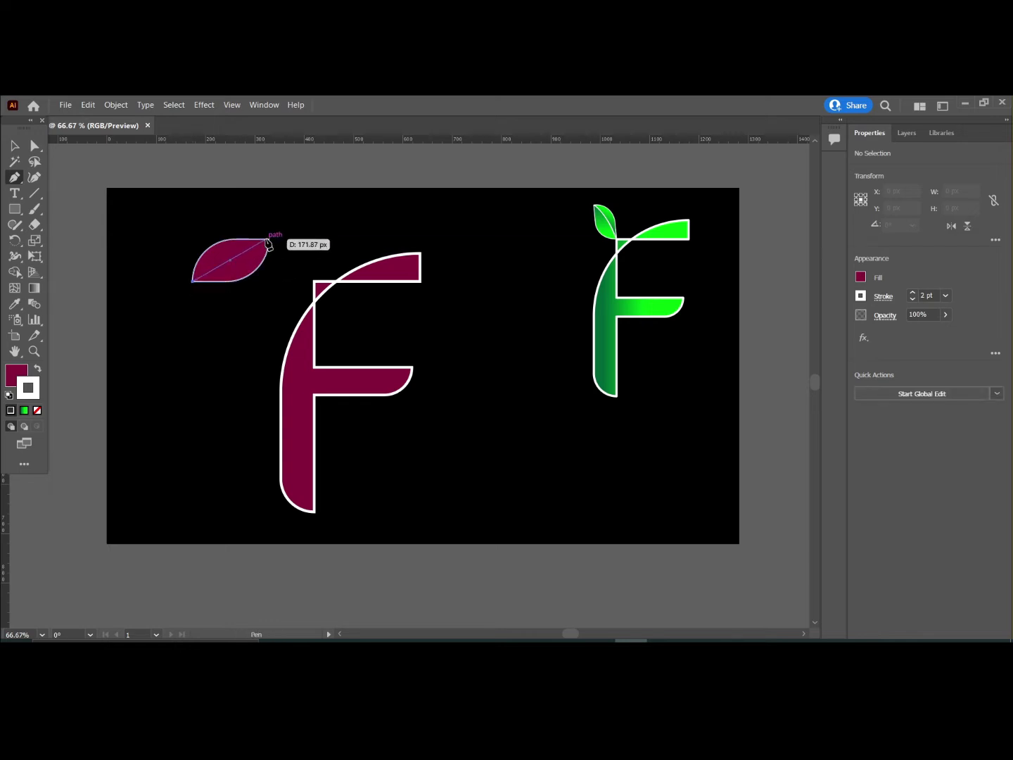
left_click_drag(268, 240, 196, 287)
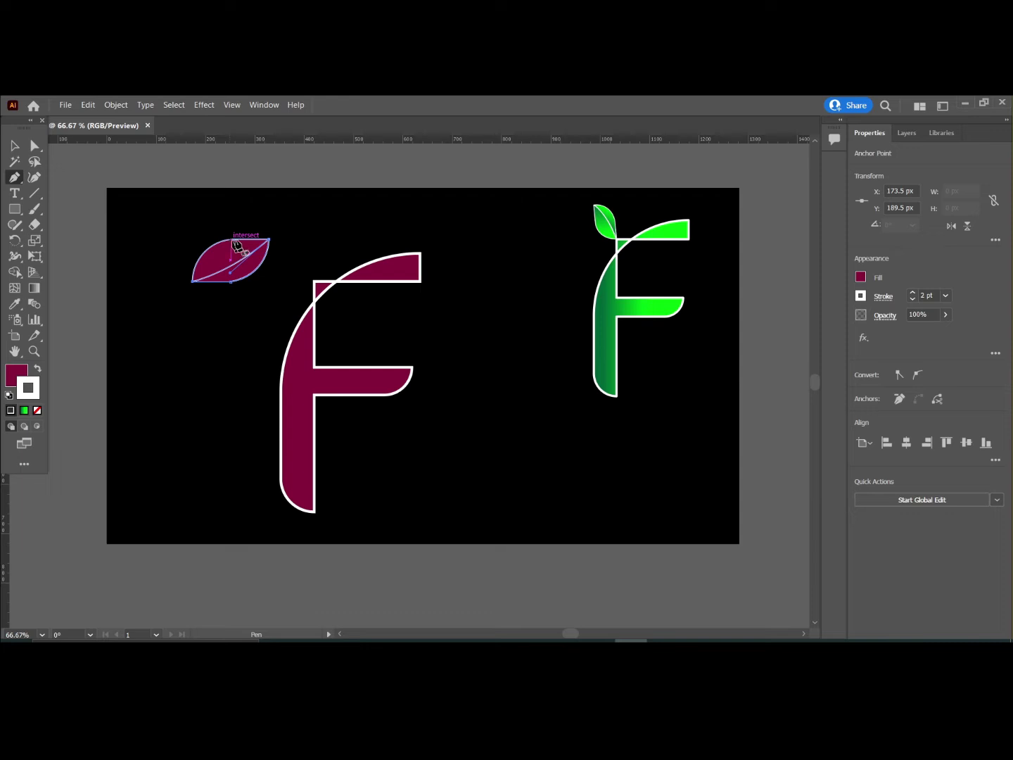
left_click(16, 148)
left_click(161, 202)
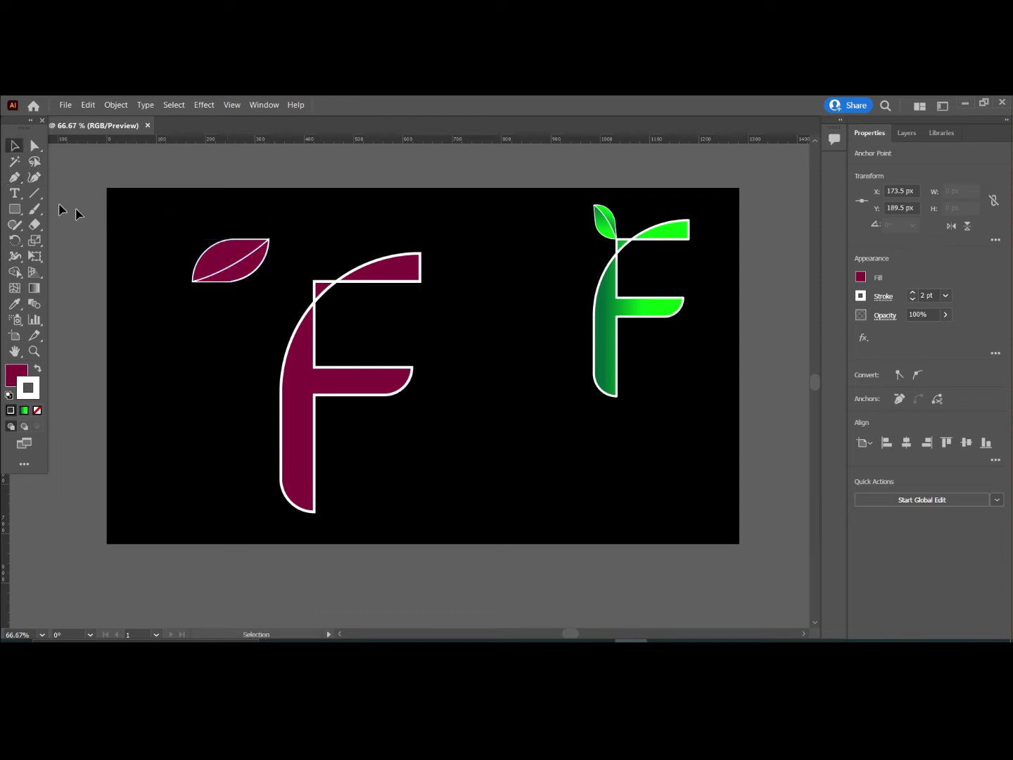
- Trace the leaf's upper edge with the Pen tool, from the upper-right tip along the curve to the lower-left tip
left_click(15, 178)
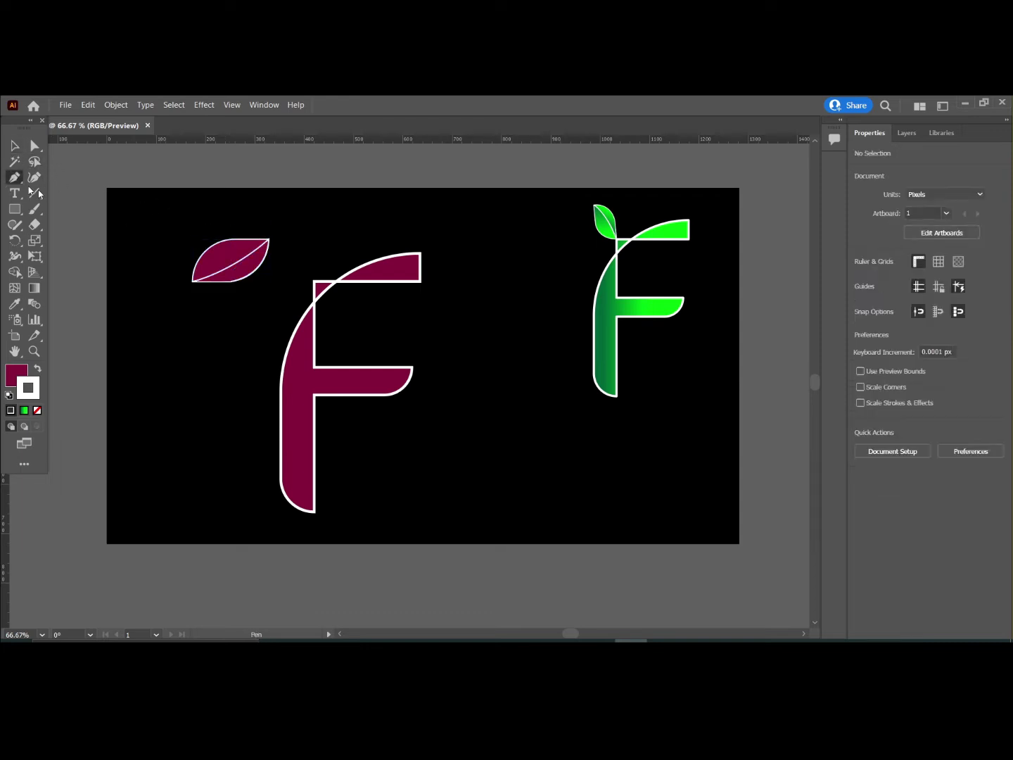
left_click(269, 238)
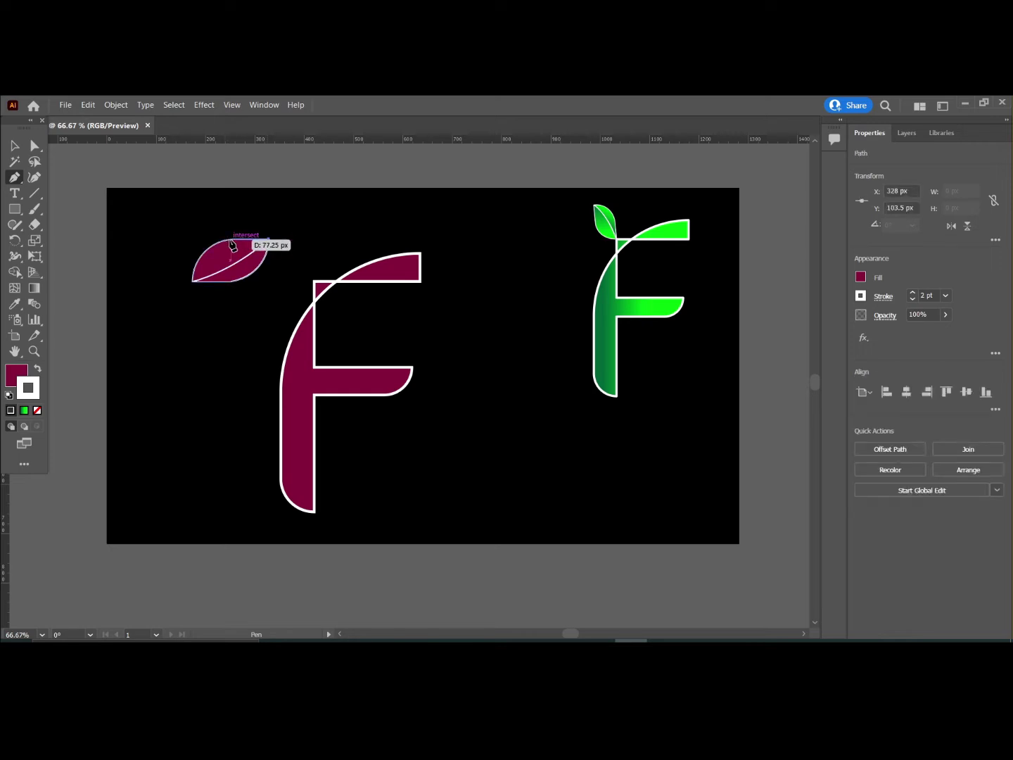
left_click_drag(193, 282, 188, 323)
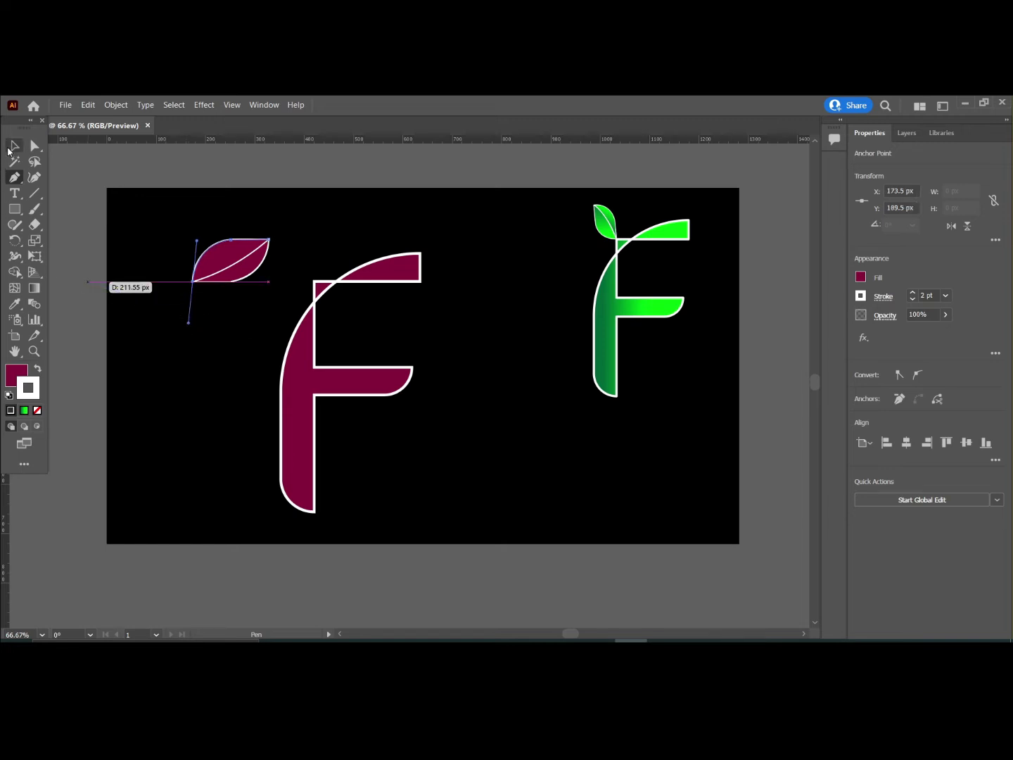
- Finish the traced upper-edge path and group the leaf's paths
left_click(14, 146)
left_click(265, 212)
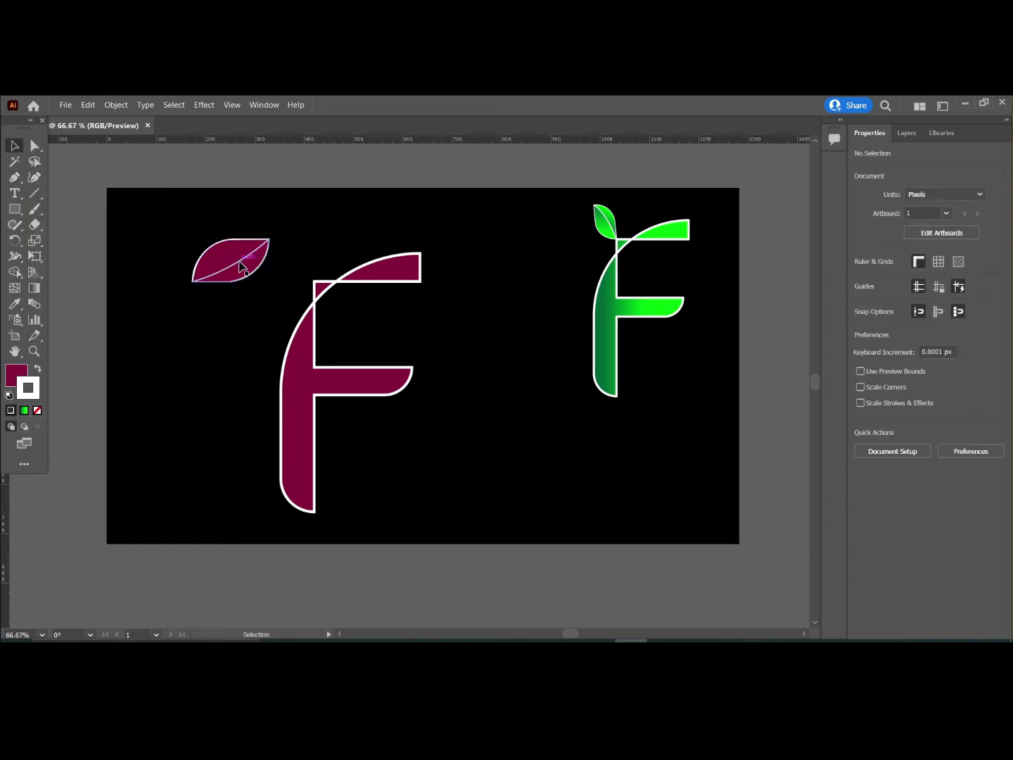
left_click(239, 265)
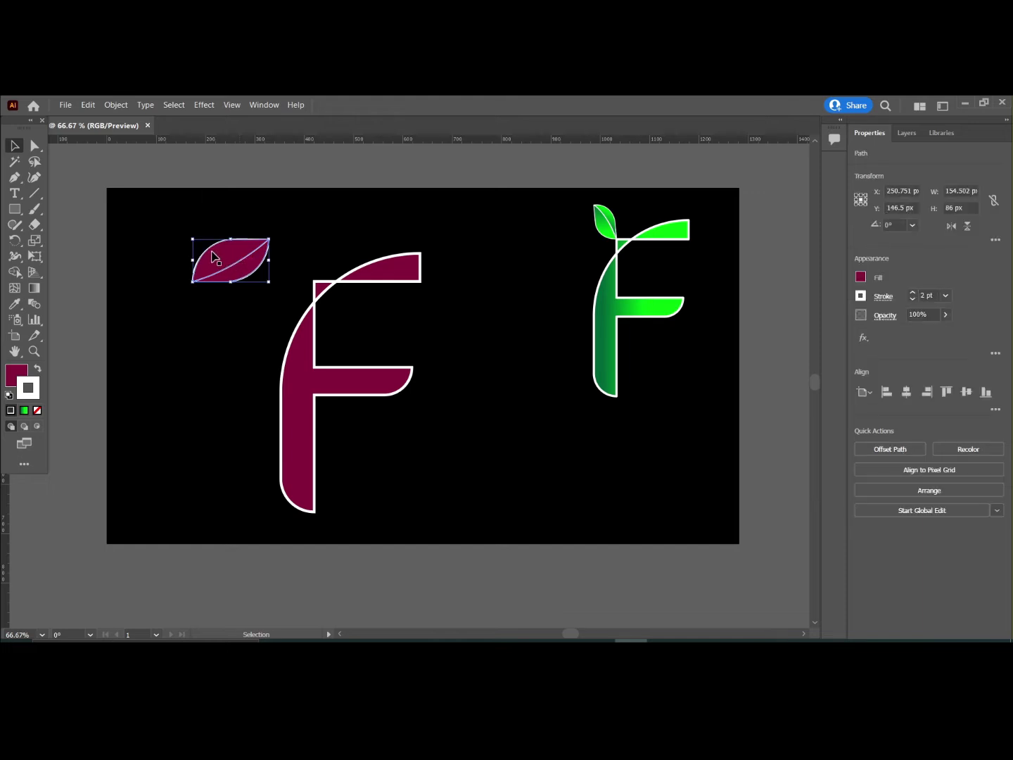
right_click(296, 200)
left_click(317, 285)
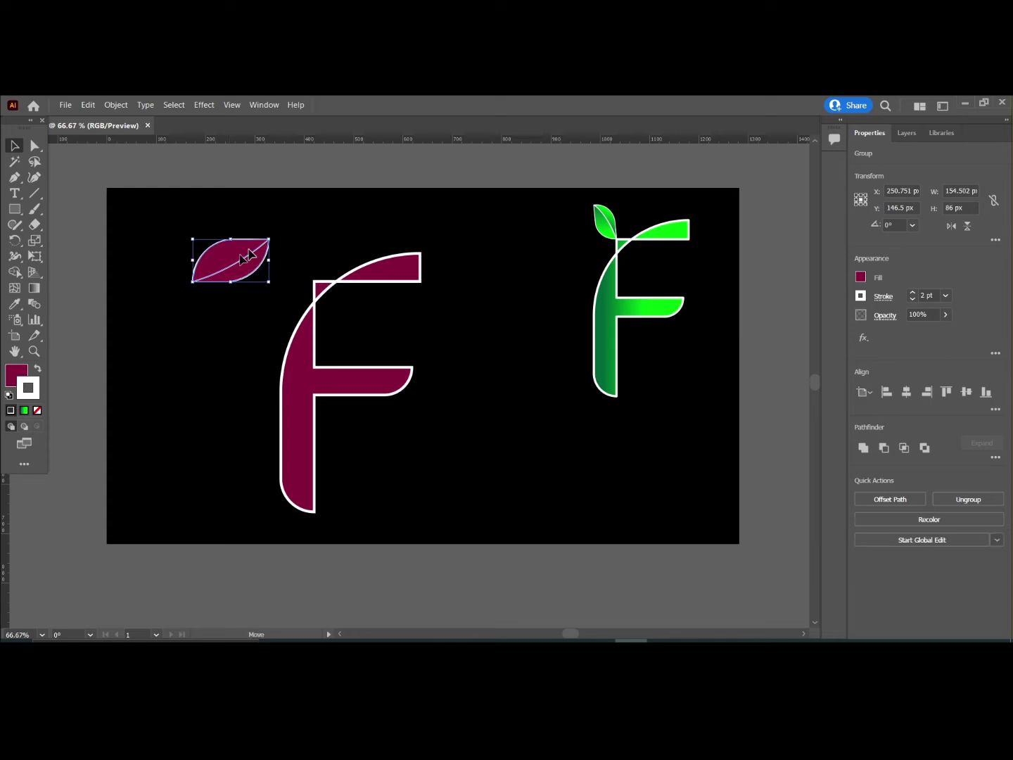
- Try moving the leaf group aside, deleting the original leaf rectangle beneath it, and placing the group left of the F
left_click_drag(261, 264, 349, 209)
left_click(202, 270)
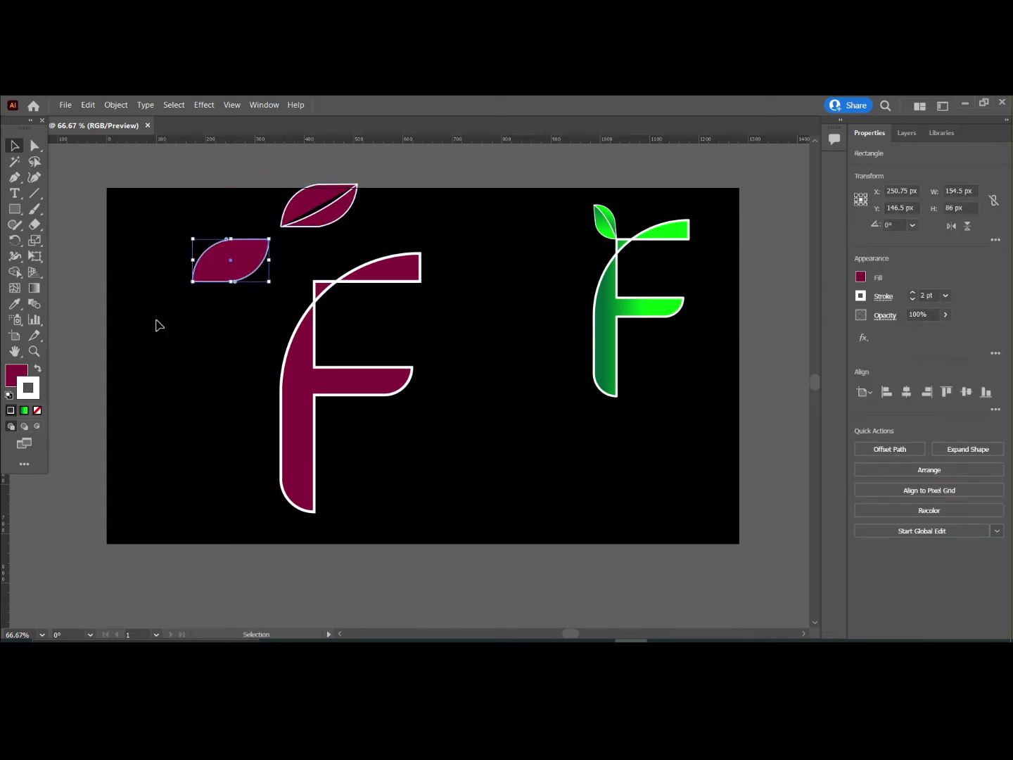
key("Delete")
left_click_drag(328, 226, 227, 294)
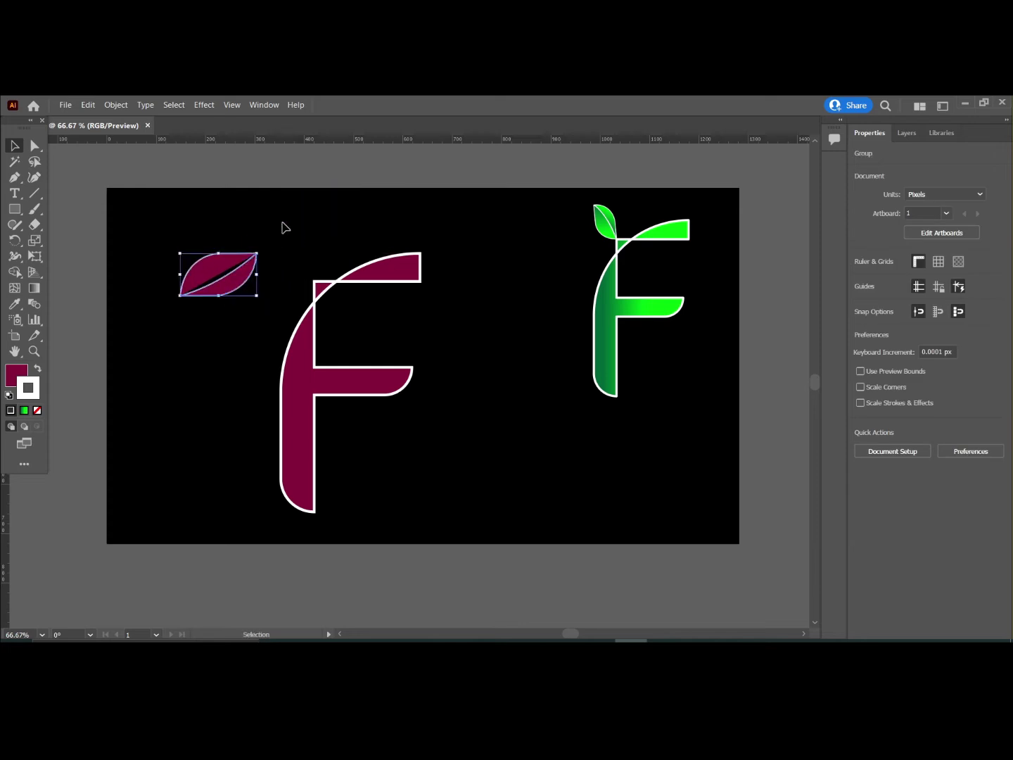
left_click(284, 226)
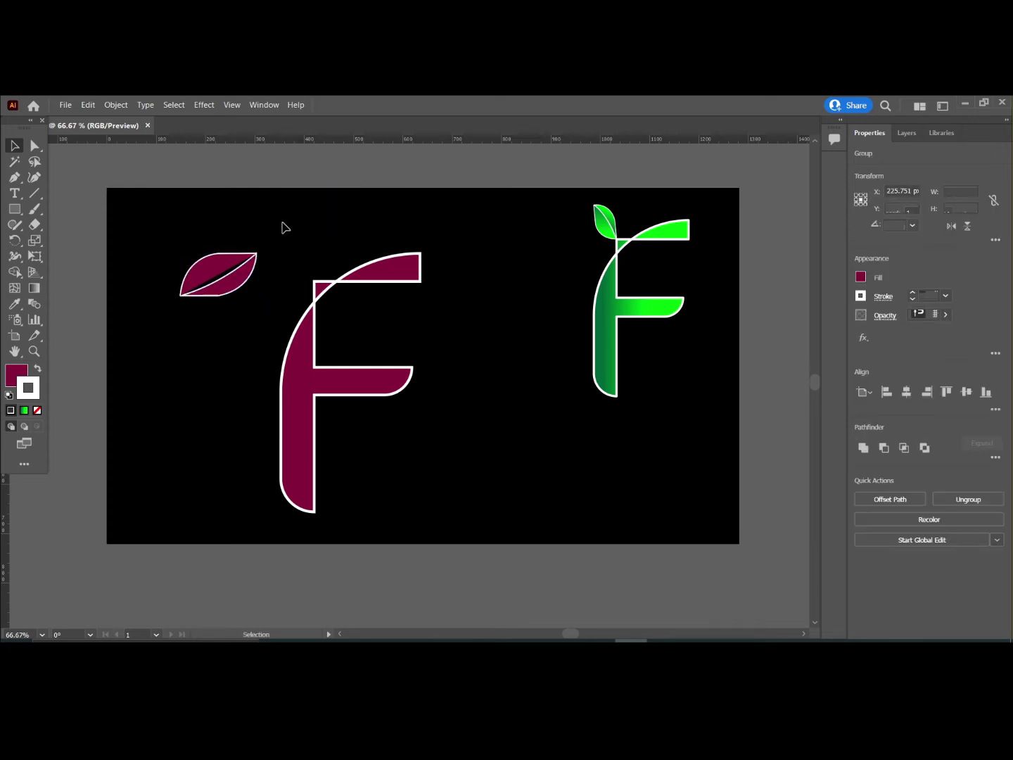
left_click(234, 266)
left_click(288, 231)
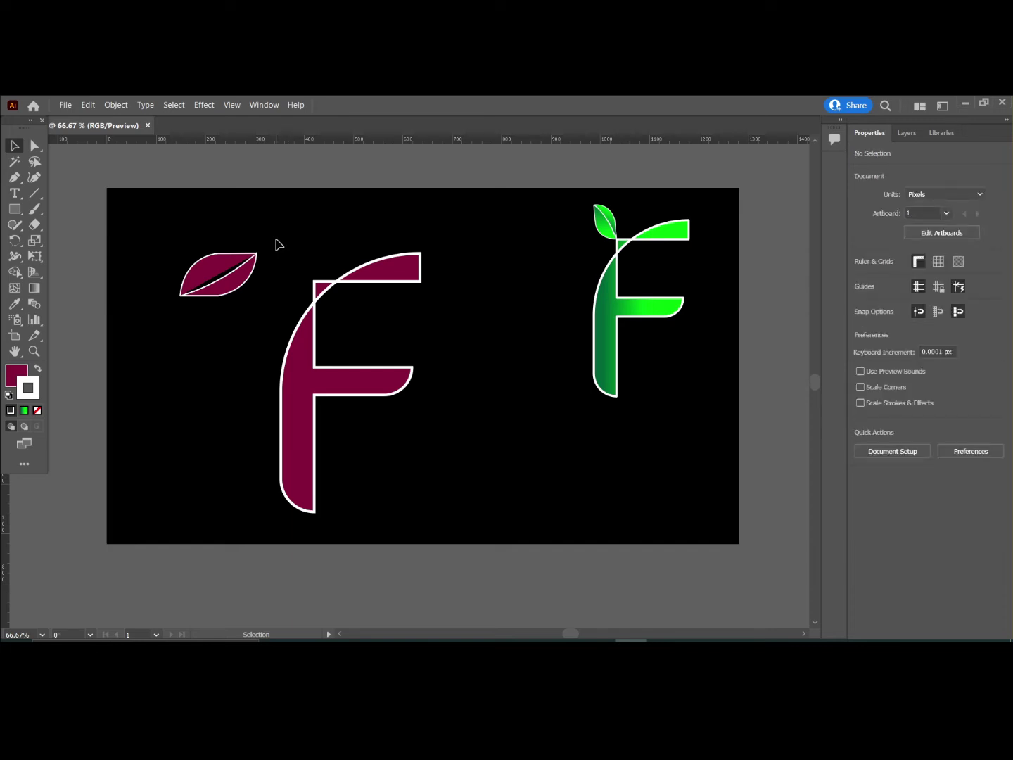
- Undo the leaf group moves and the rectangle deletion, and deselect the leaf
key("ctrl+z")
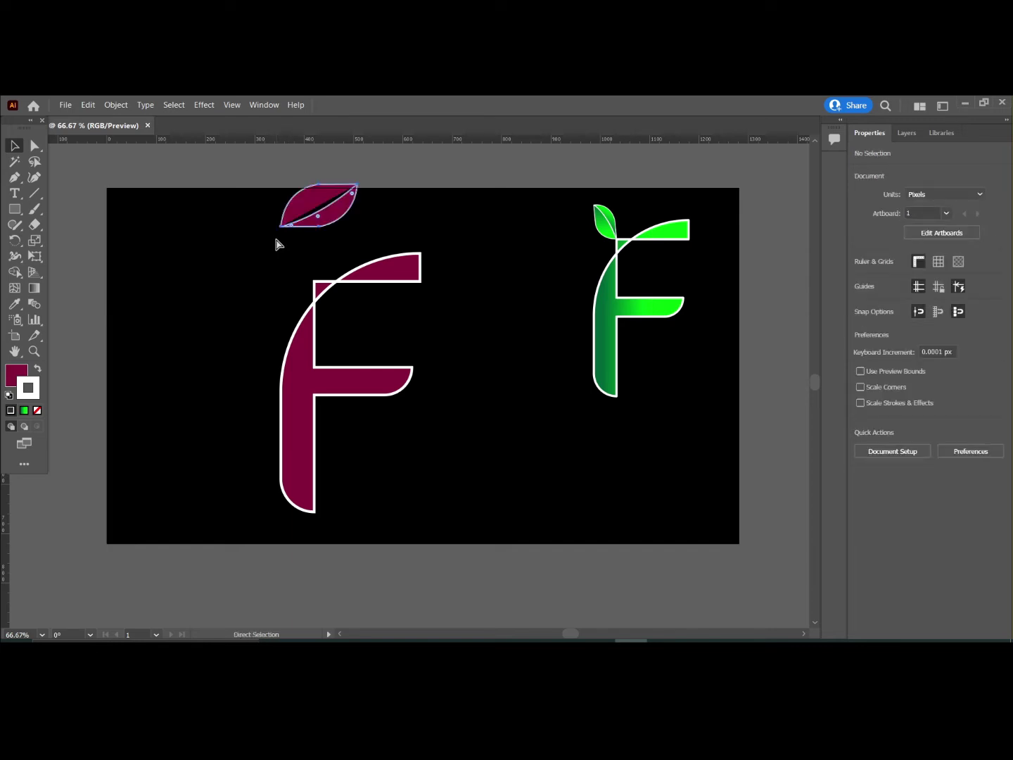
key("ctrl+shift+z")
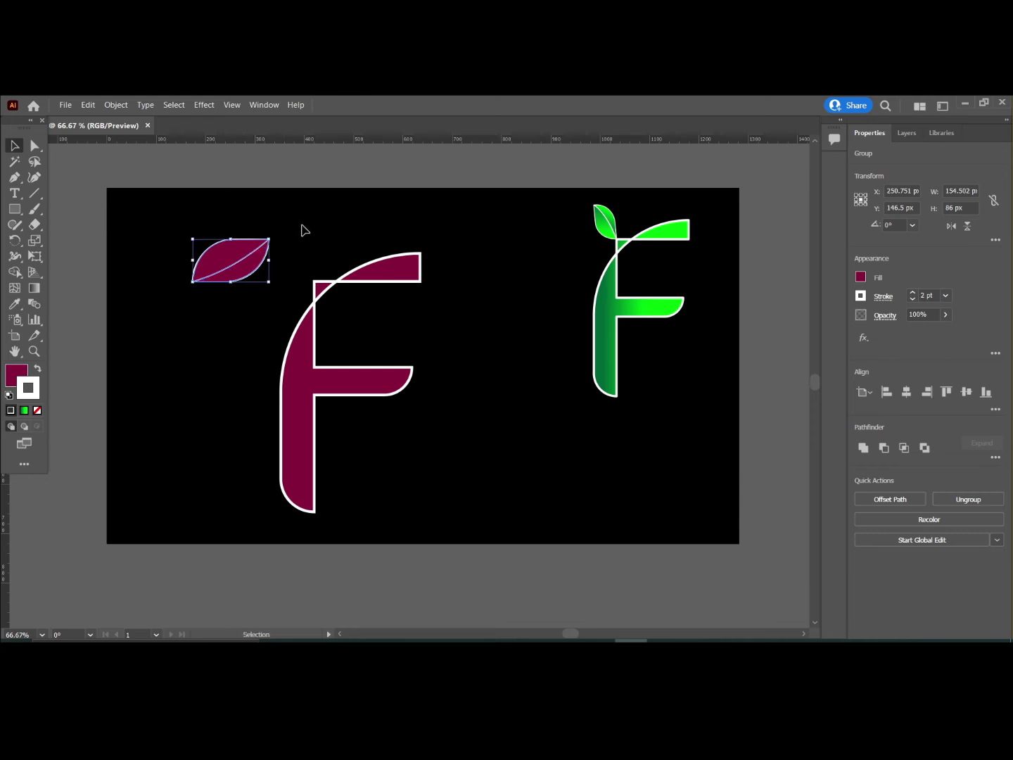
left_click(304, 230)
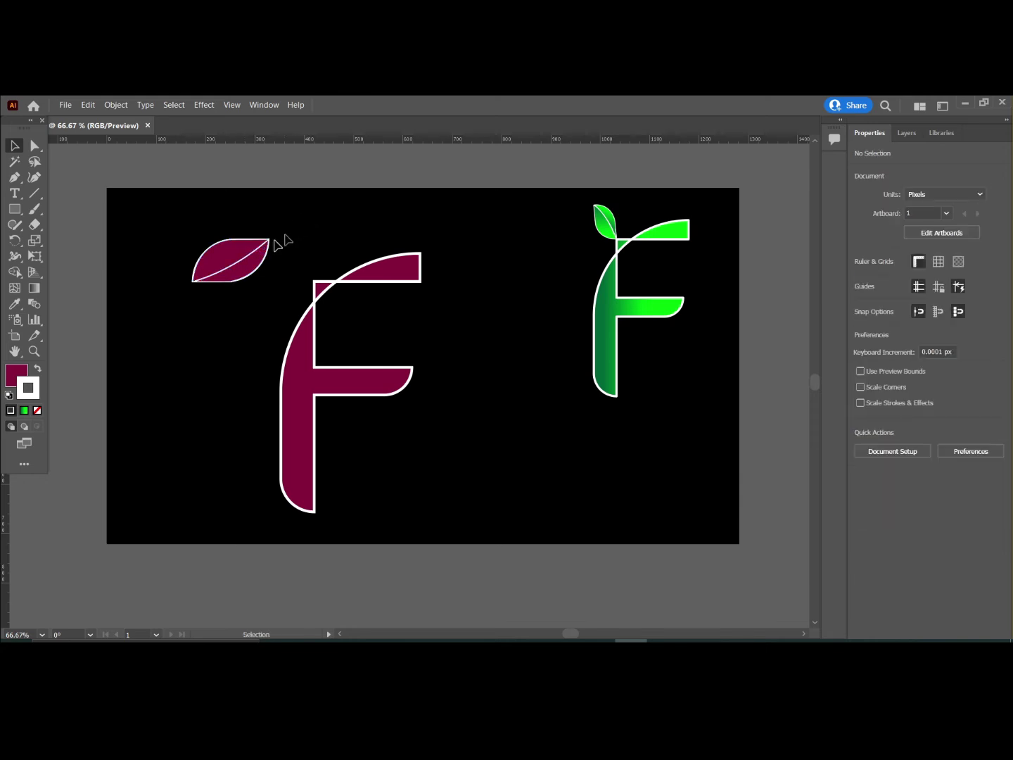
- Close the leaf's upper-half path with the Pen tool, curving along the vein from the lower-left tip to the upper-right tip
key("ctrl+plus")
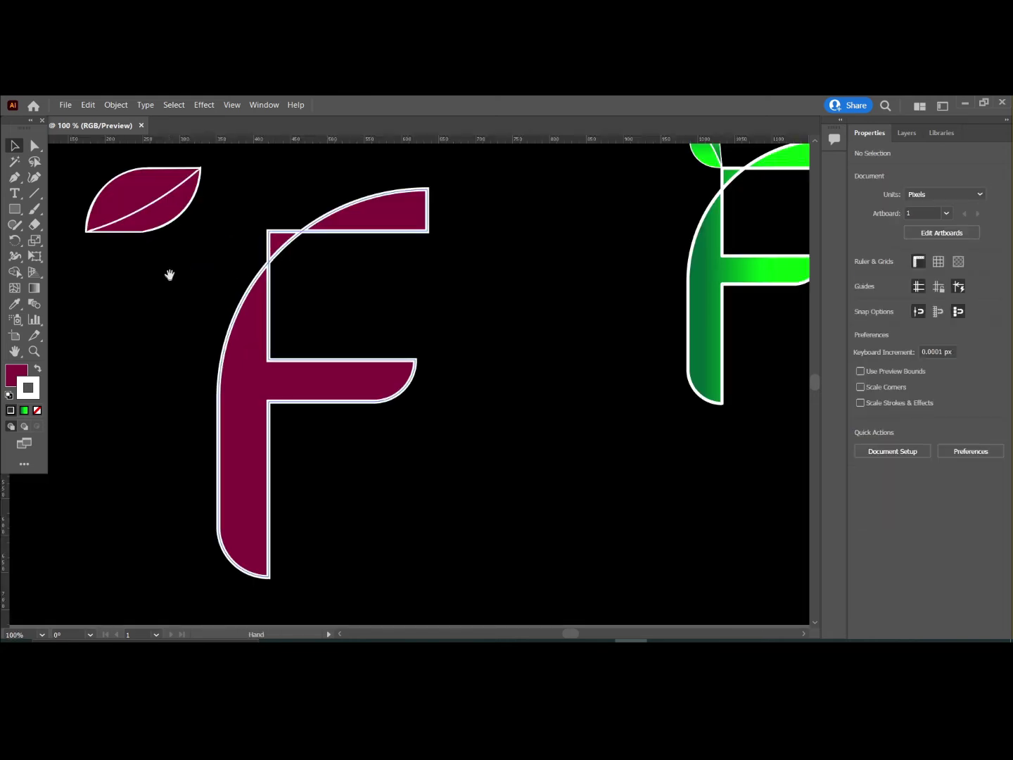
left_click_drag(170, 275, 260, 390)
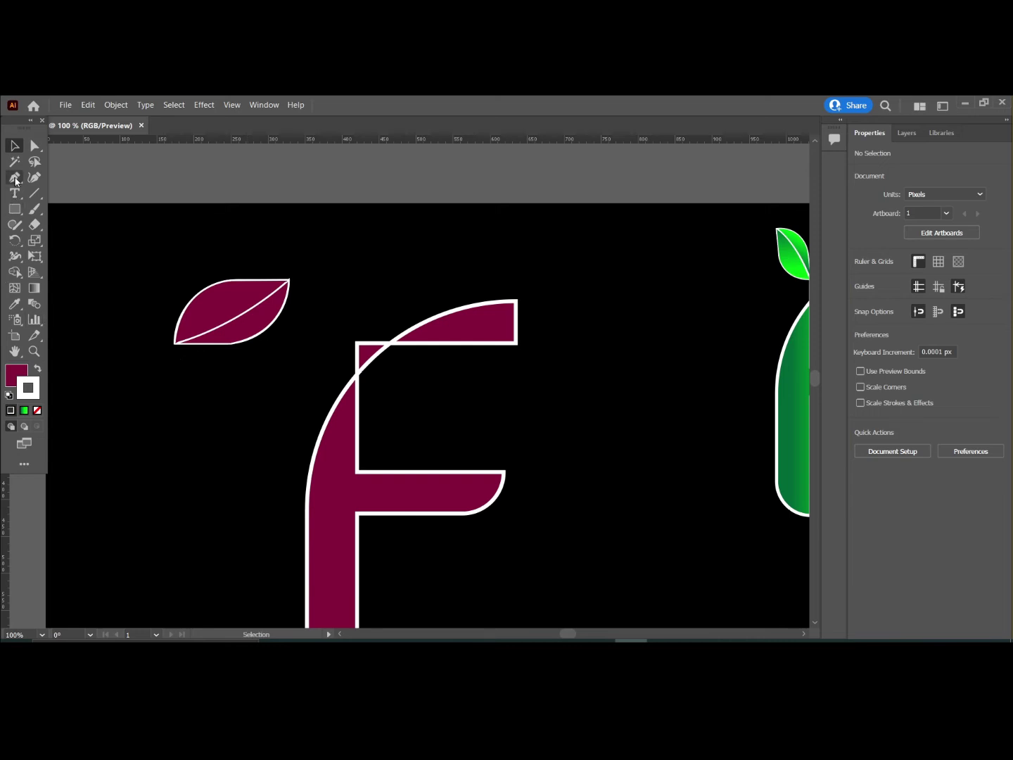
left_click(14, 177)
left_click(174, 346)
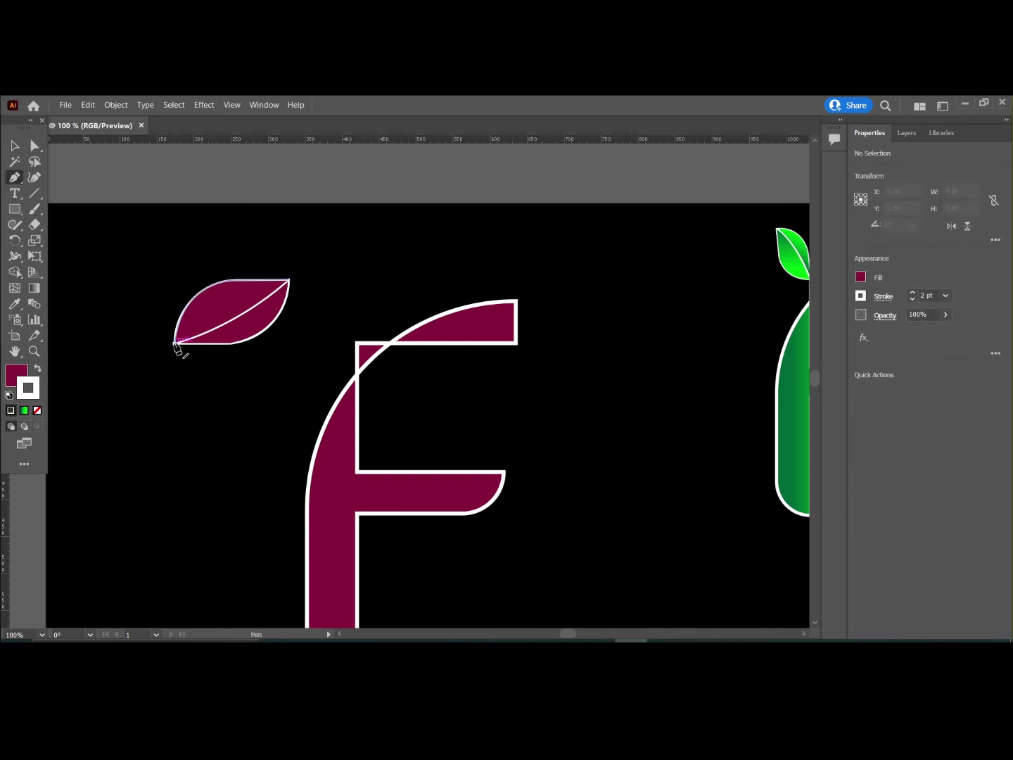
left_click(174, 345)
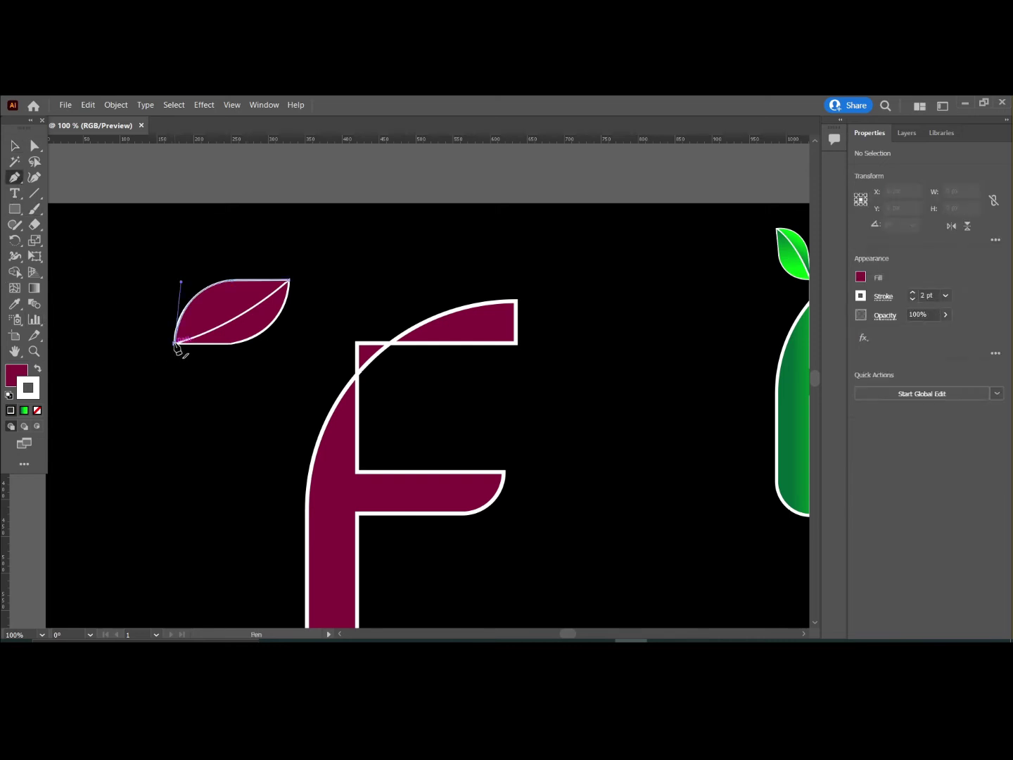
left_click(290, 281)
left_click_drag(309, 250, 346, 238)
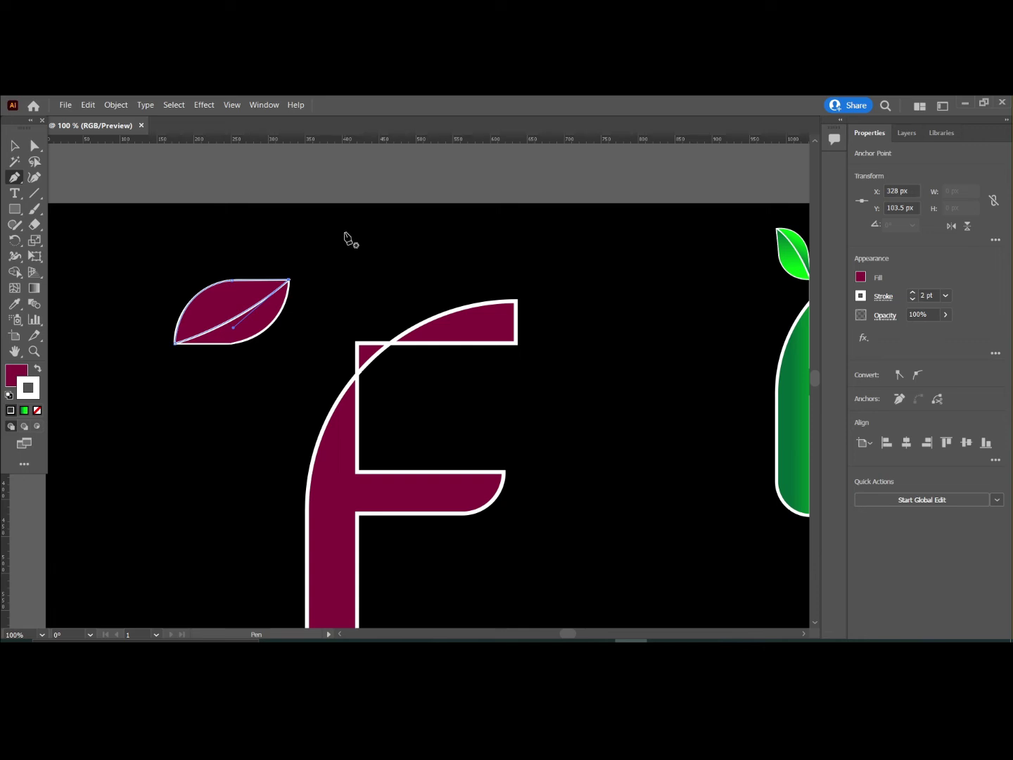
key("v")
left_click(256, 219)
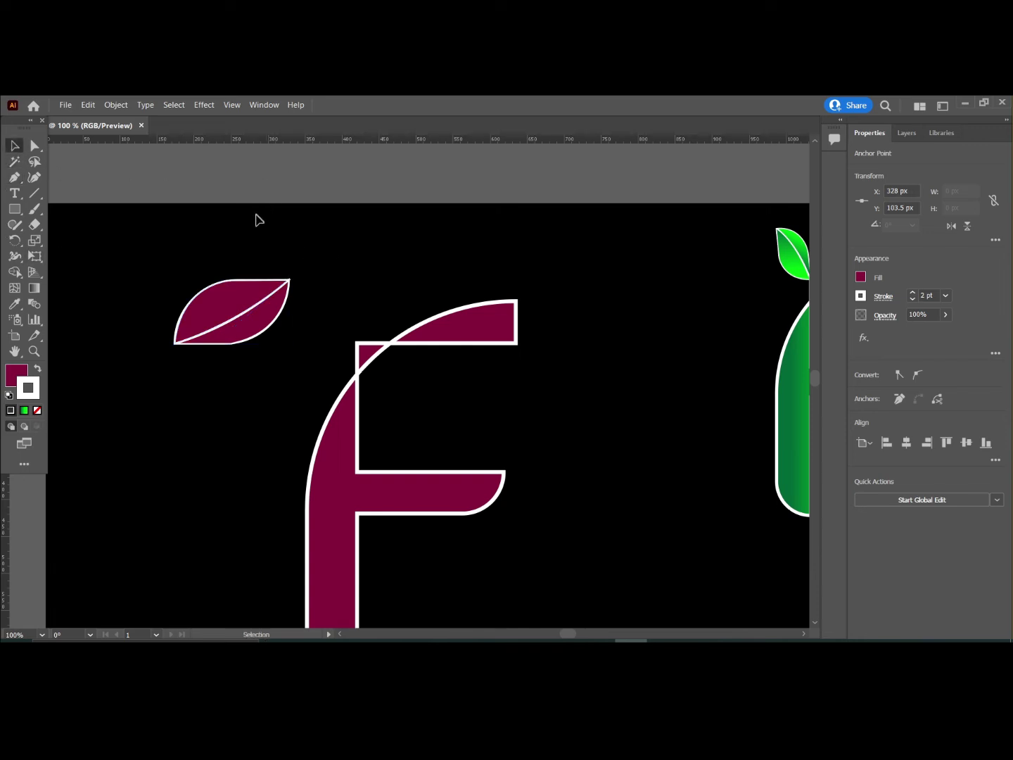
- Enlarge the leaf group to about 211.5 × 94.5 px, keeping its lower-left tip in place
left_click(224, 302)
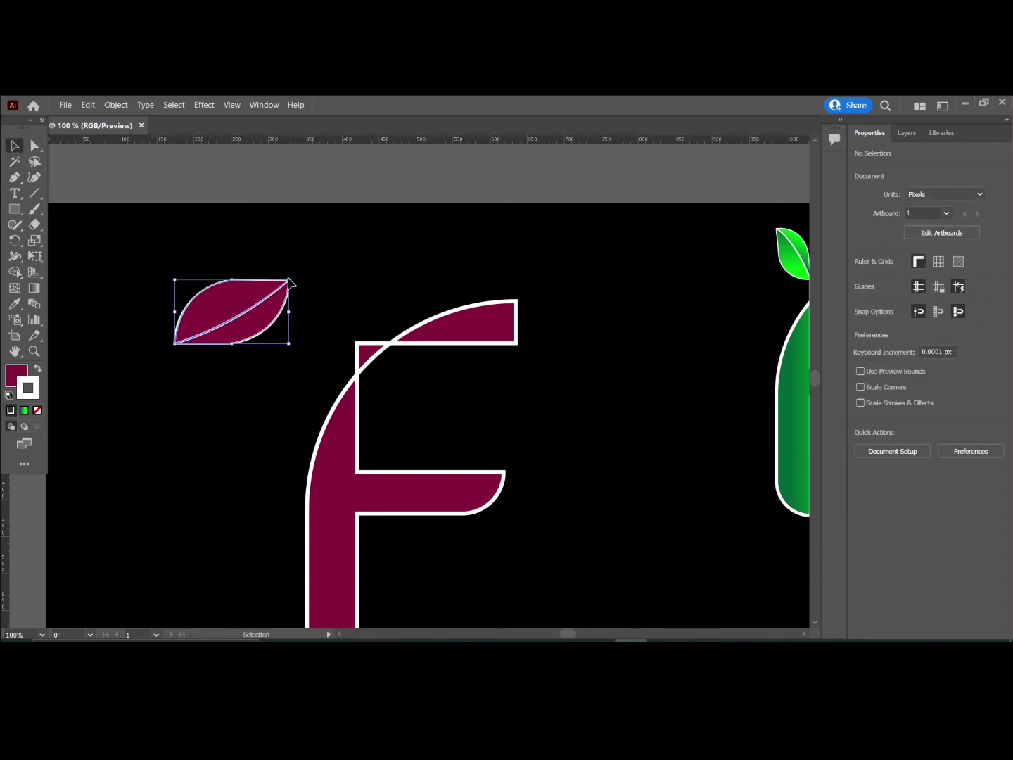
left_click_drag(289, 280, 333, 275)
left_click_drag(333, 275, 332, 275)
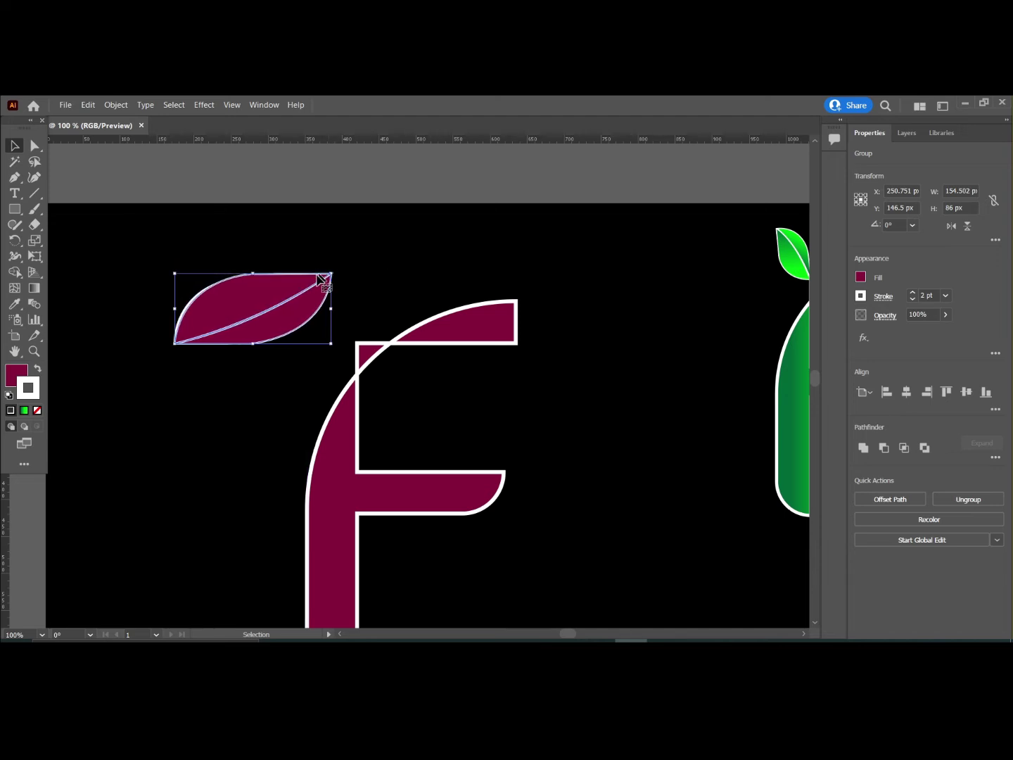
- Ungroup the leaf and select its upper half
right_click(321, 232)
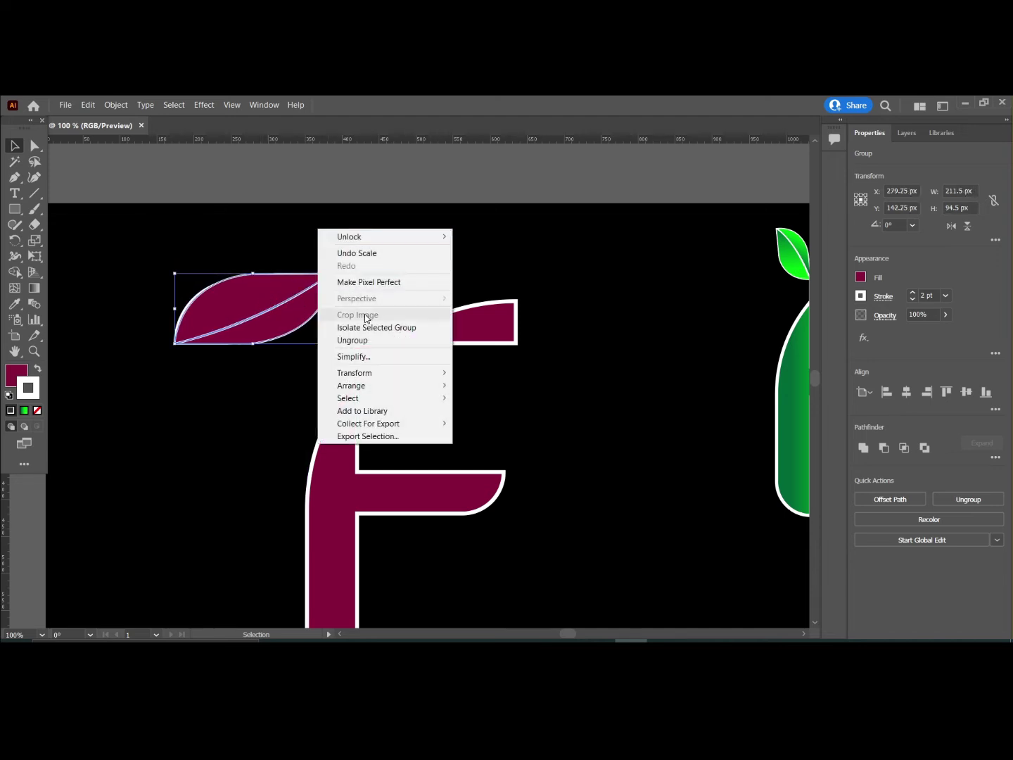
left_click(362, 341)
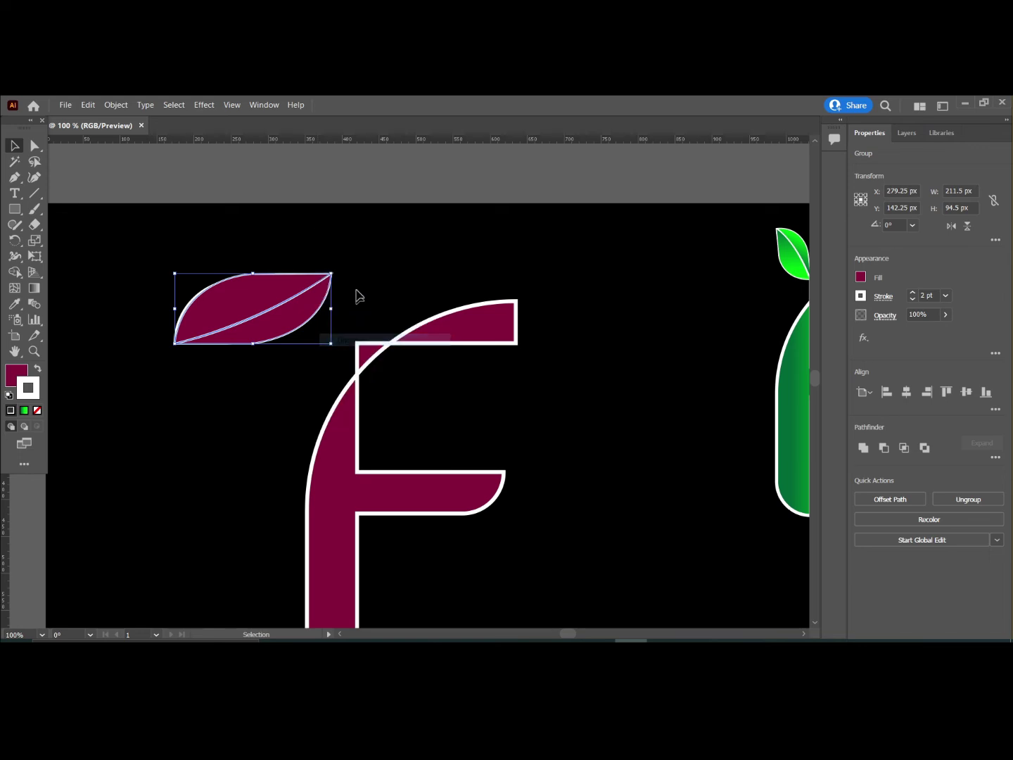
left_click(248, 297)
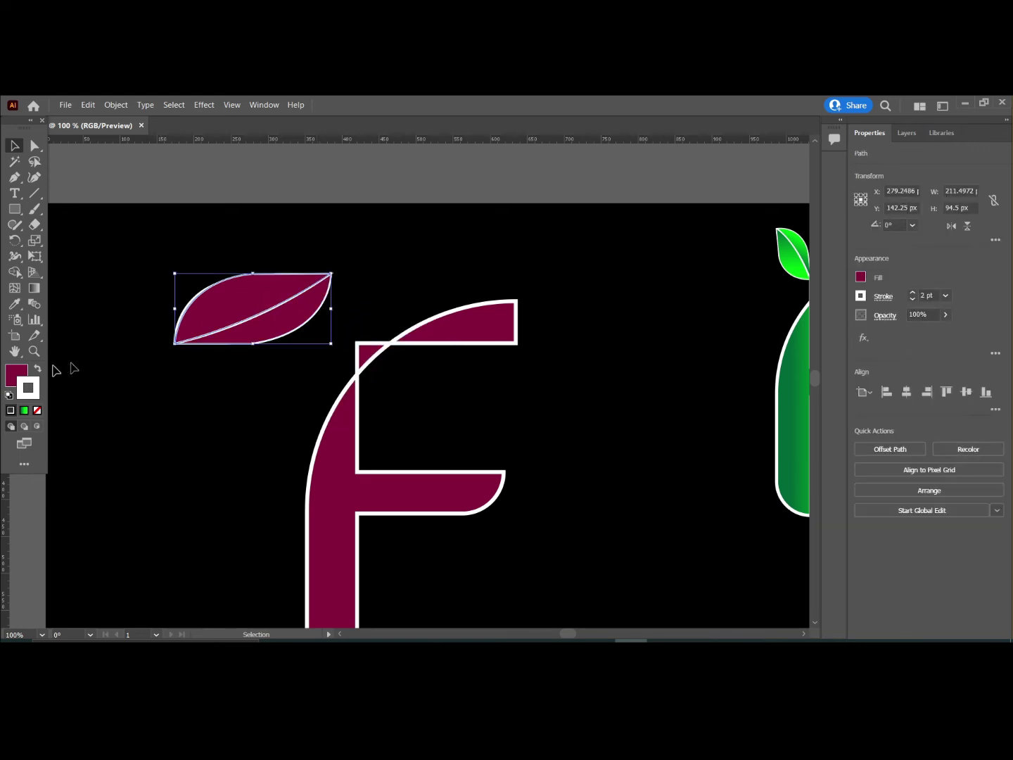
double_click(22, 376)
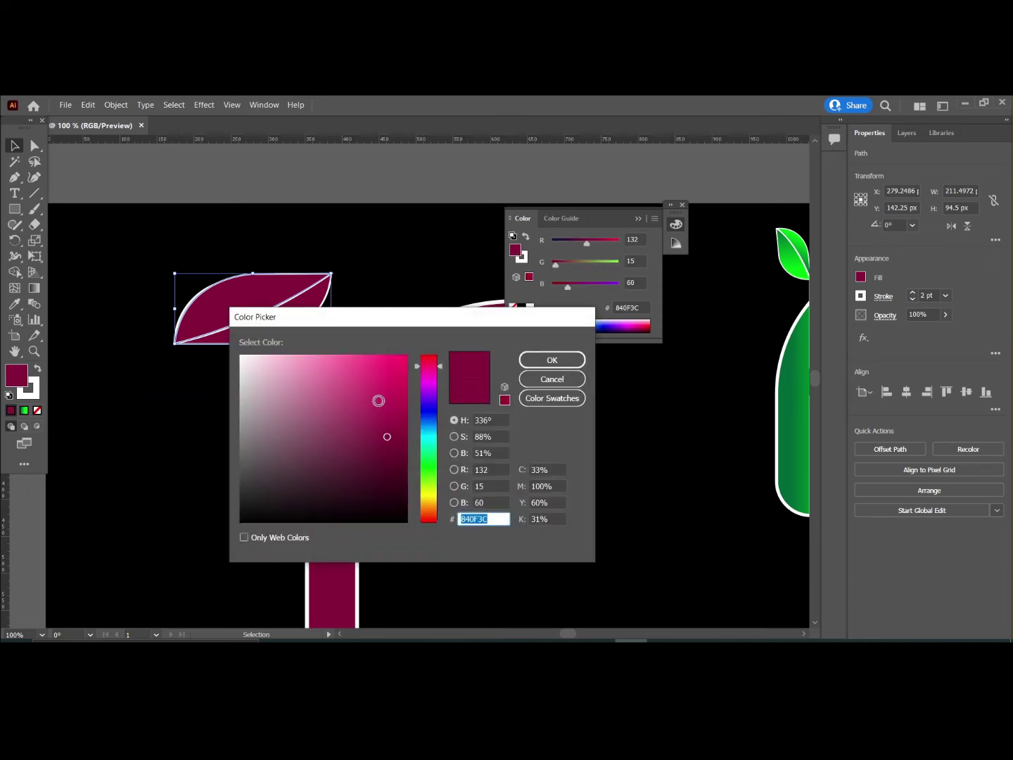
left_click_drag(424, 459, 430, 480)
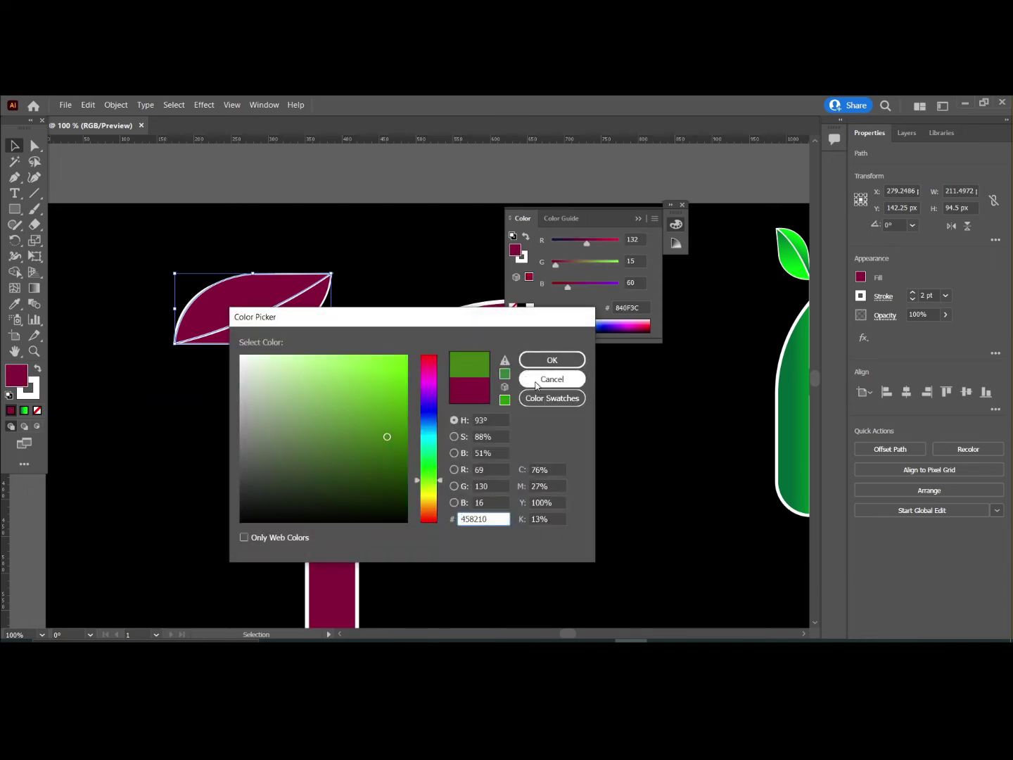
key("Escape")
left_click(684, 206)
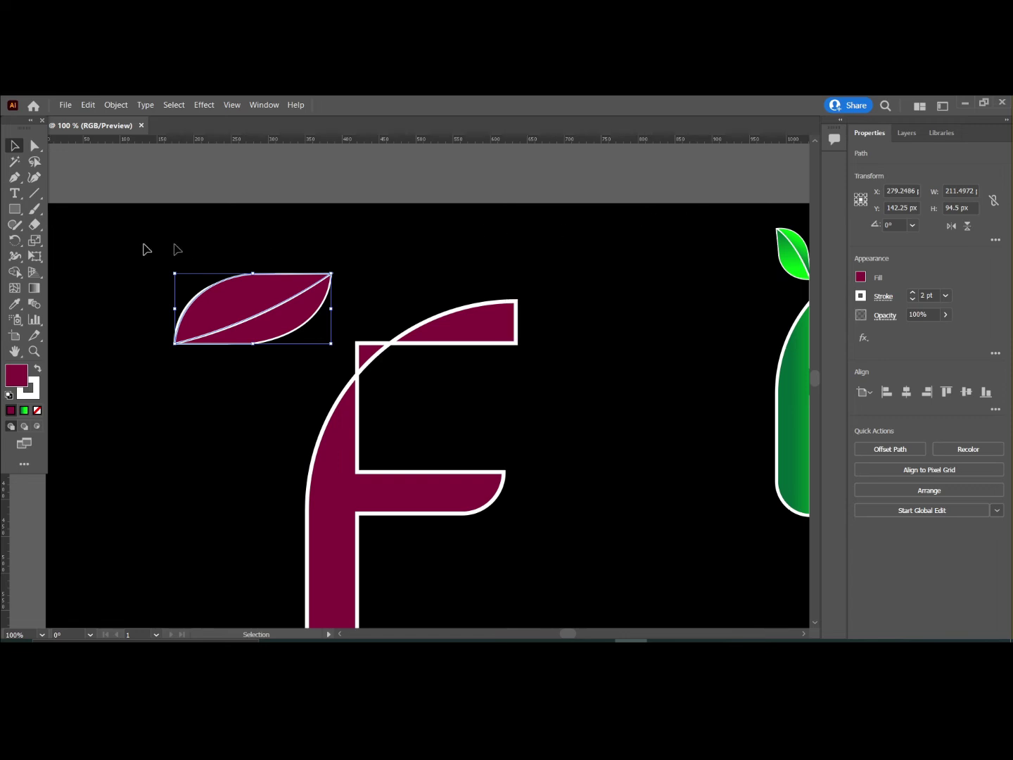
- Fill the leaf's upper half with a diagonal linear gradient from dark green near the lower-left tip to bright green near the upper-right tip
left_click(35, 288)
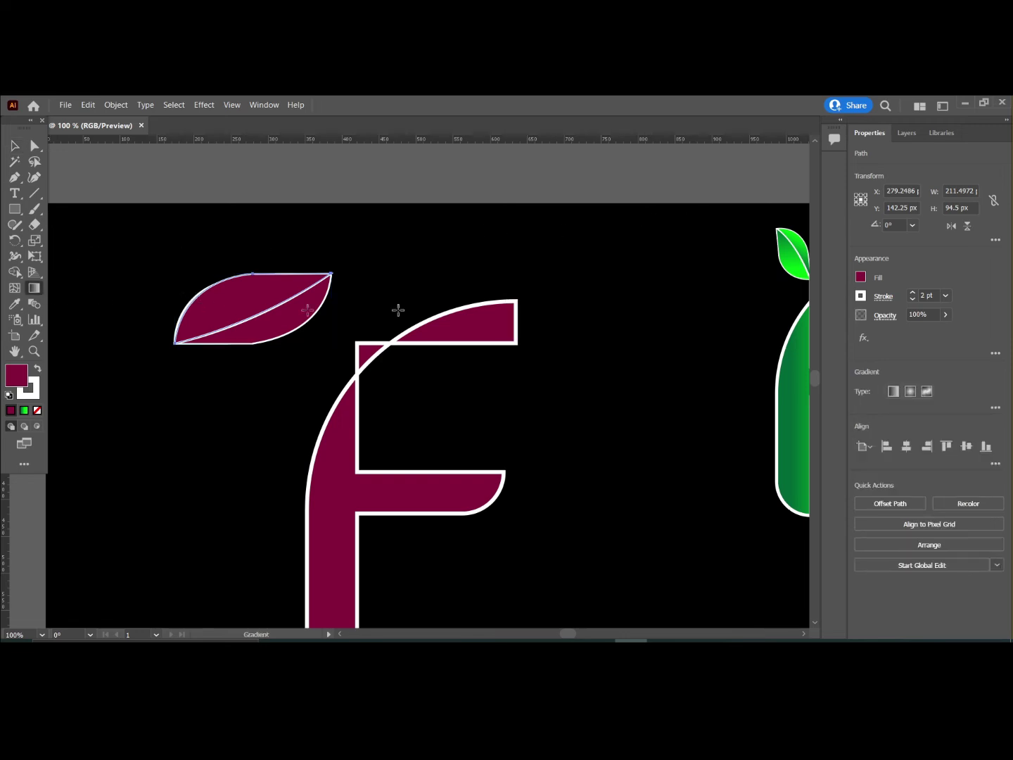
left_click(895, 392)
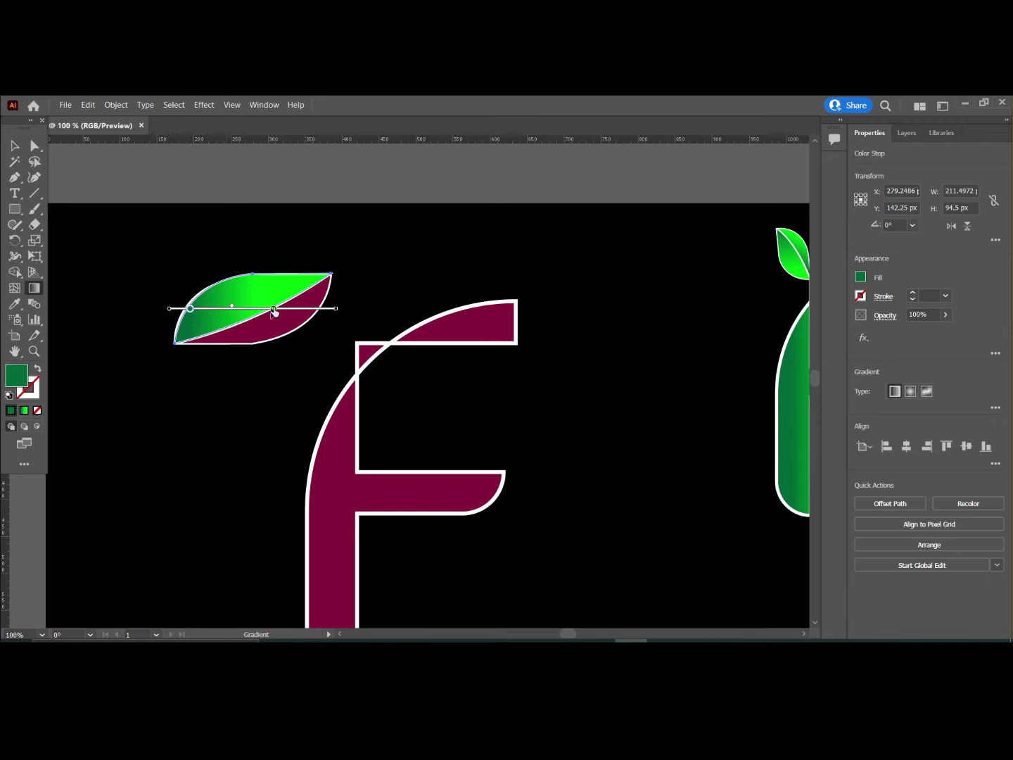
mouse_move(143, 349)
left_mouse_down()
mouse_move(330, 263)
mouse_move(369, 255)
mouse_move(395, 271)
left_mouse_up()
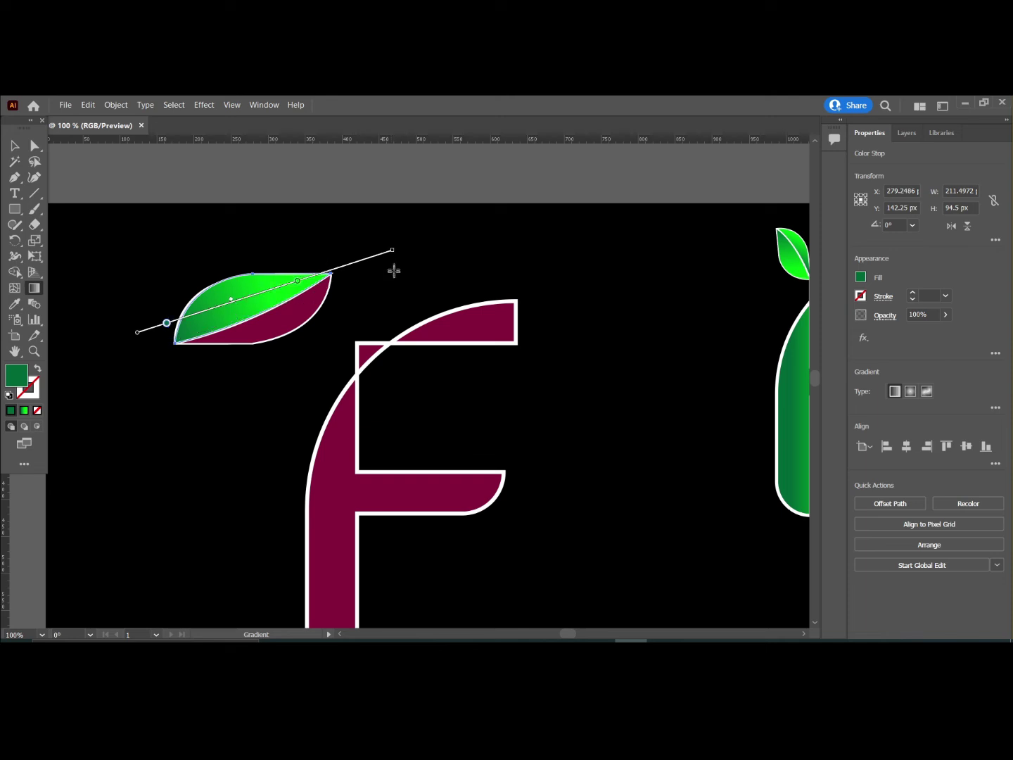
left_click(306, 280)
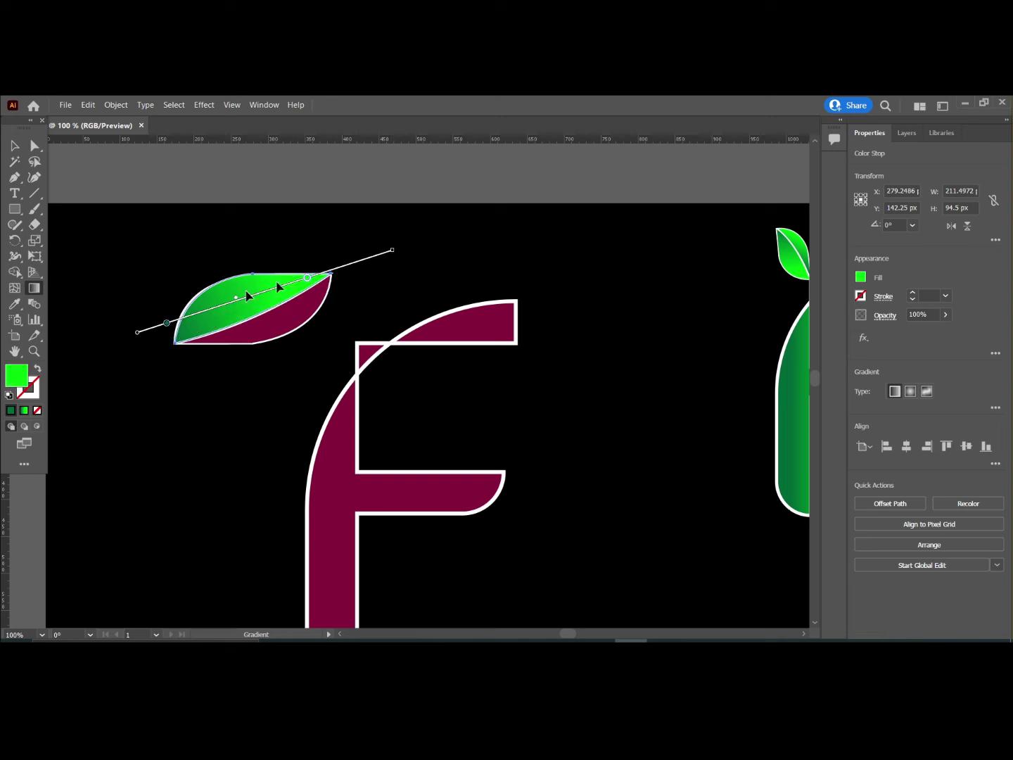
left_click_drag(172, 321, 187, 319)
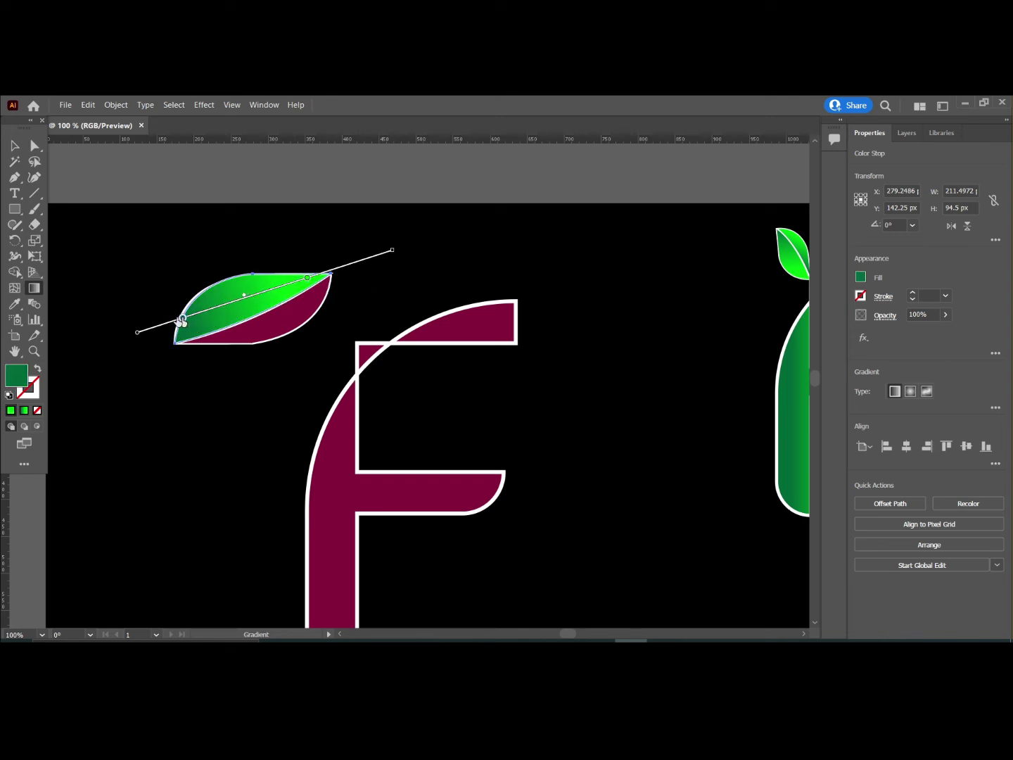
left_click(12, 148)
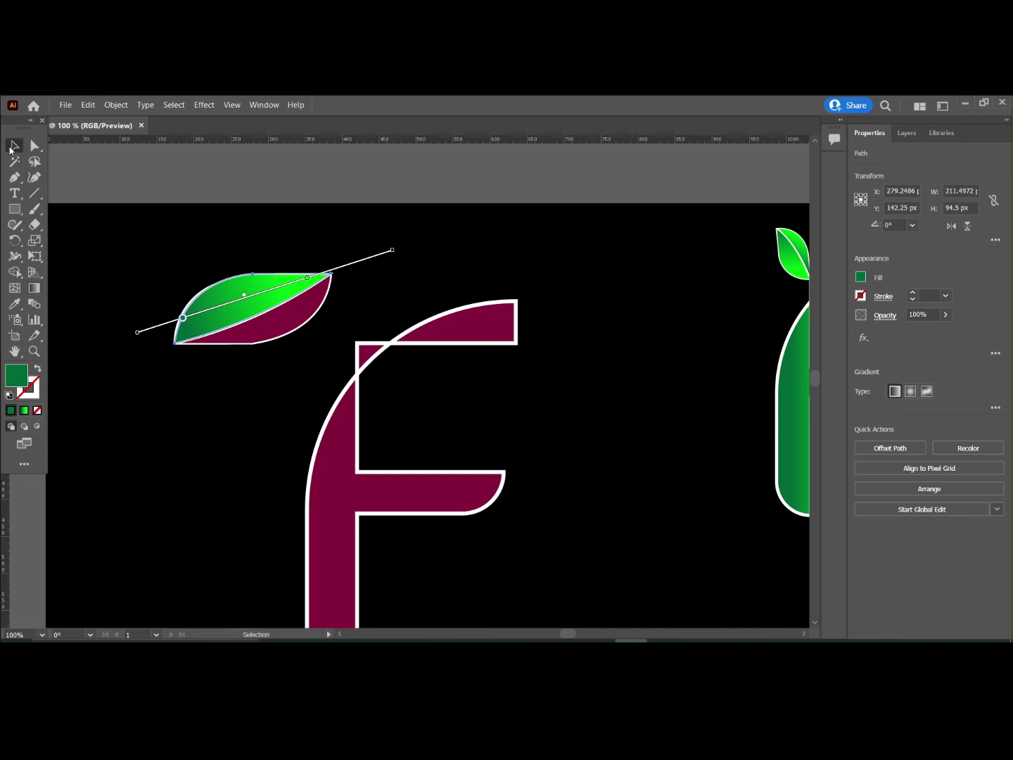
left_click(187, 215)
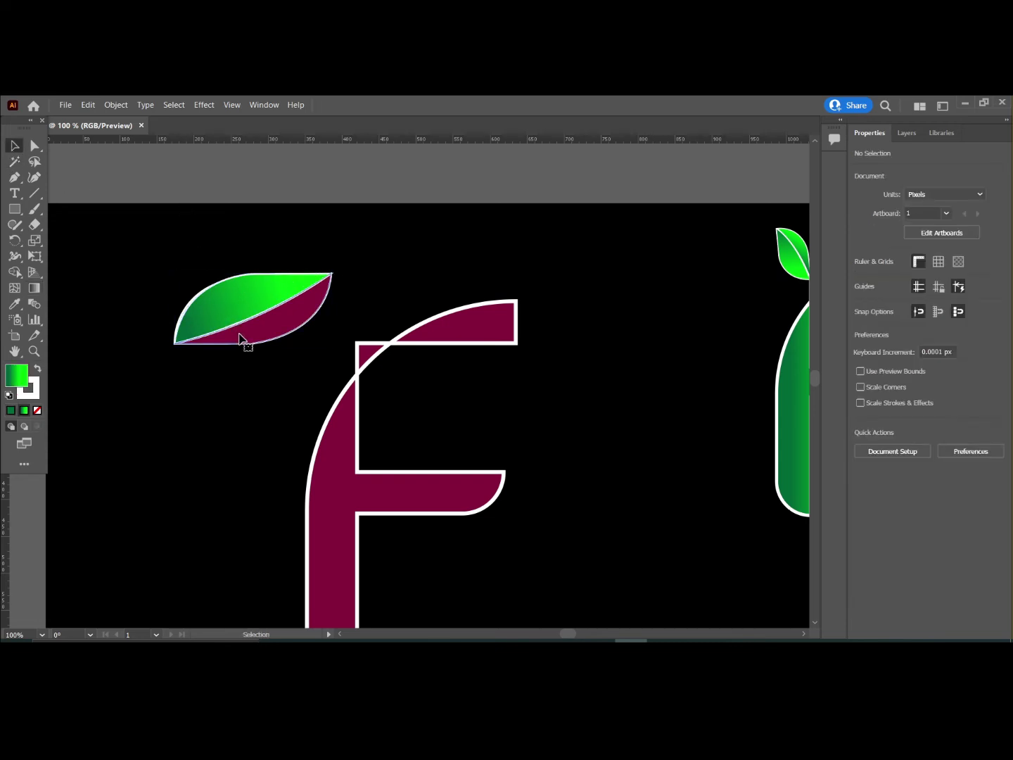
- Fill the leaf's lower half with a diagonal linear gradient from dark green near the upper-right tip to bright green near the lower-left tip
left_click(240, 334)
left_click(33, 287)
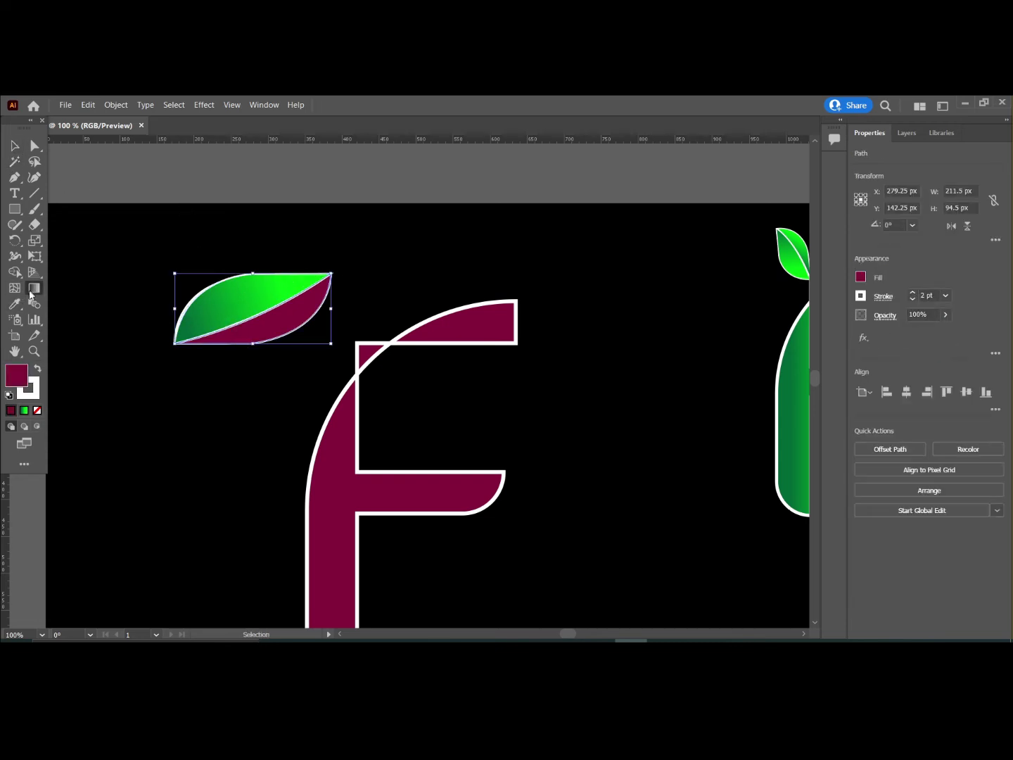
left_click(893, 390)
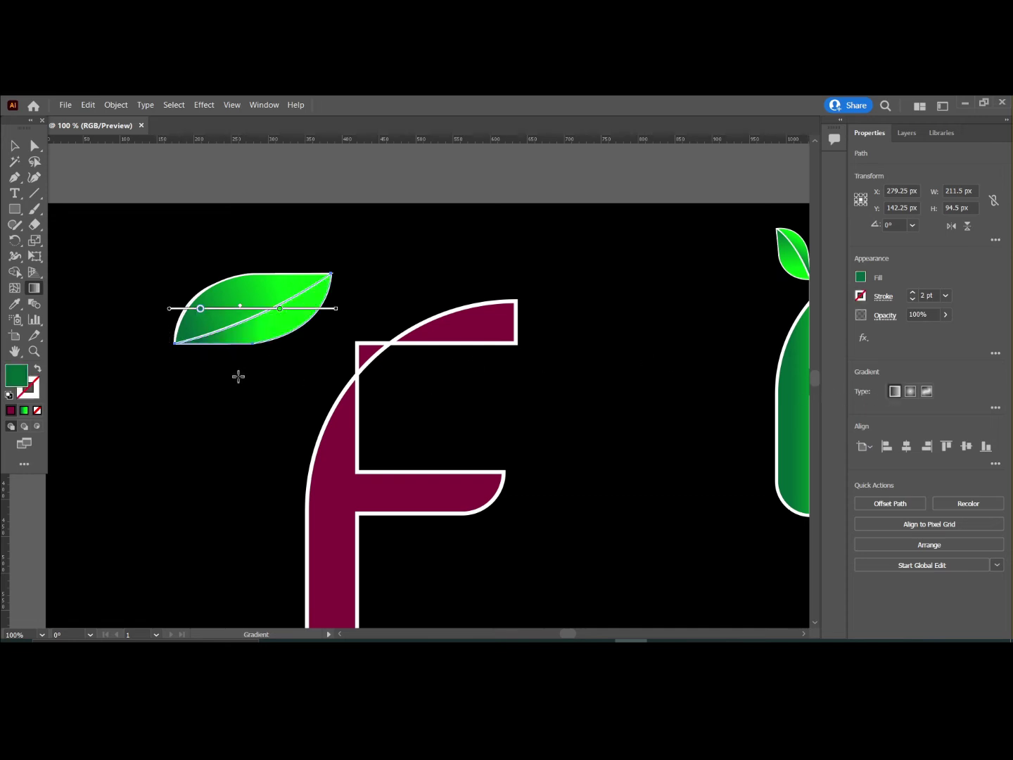
left_click_drag(360, 285, 141, 366)
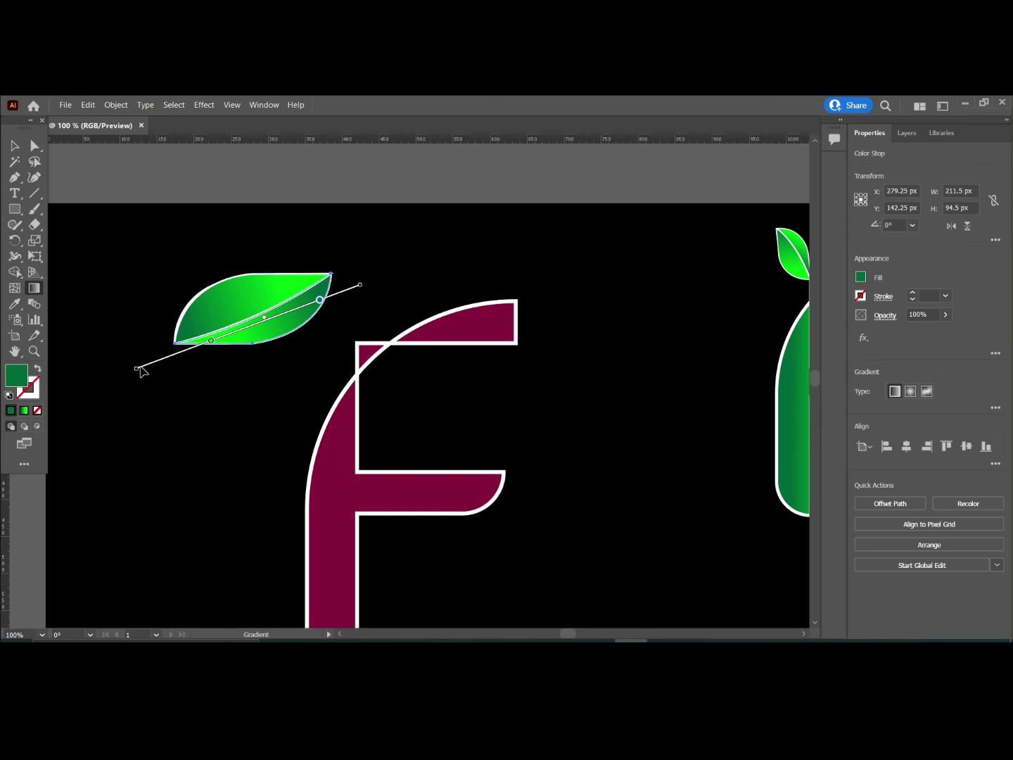
left_click_drag(211, 343, 200, 349)
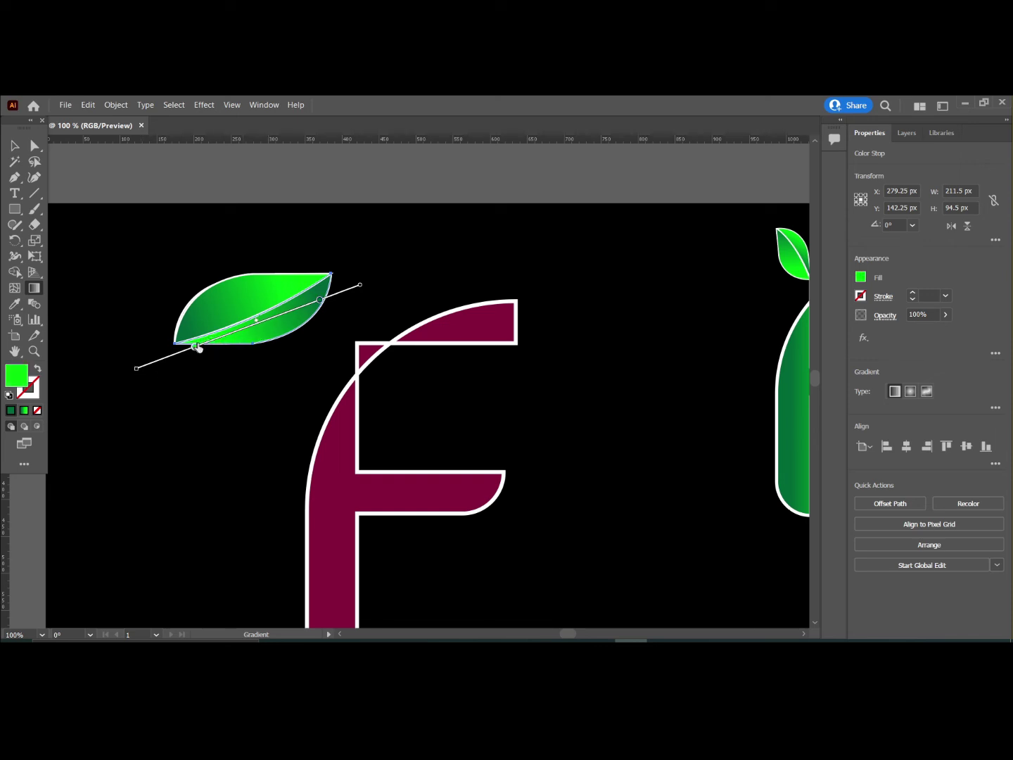
- Shift the dark green gradient stop of the leaf's lower half outward, just past the leaf's right edge
left_click_drag(319, 300, 332, 295)
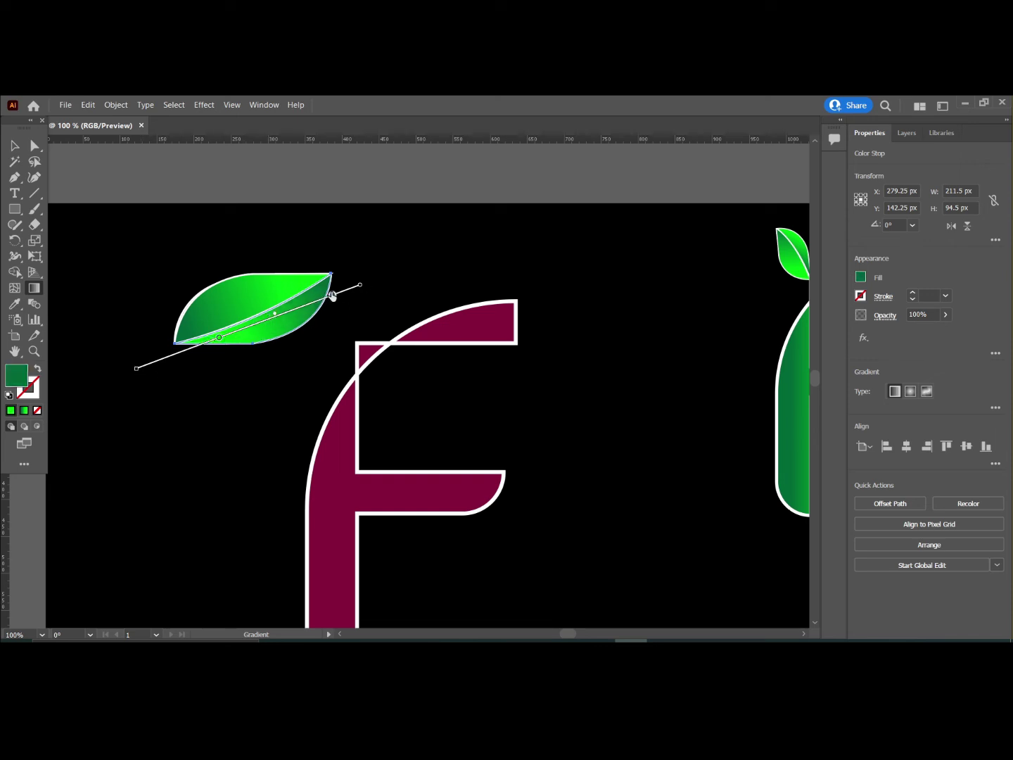
left_click(15, 145)
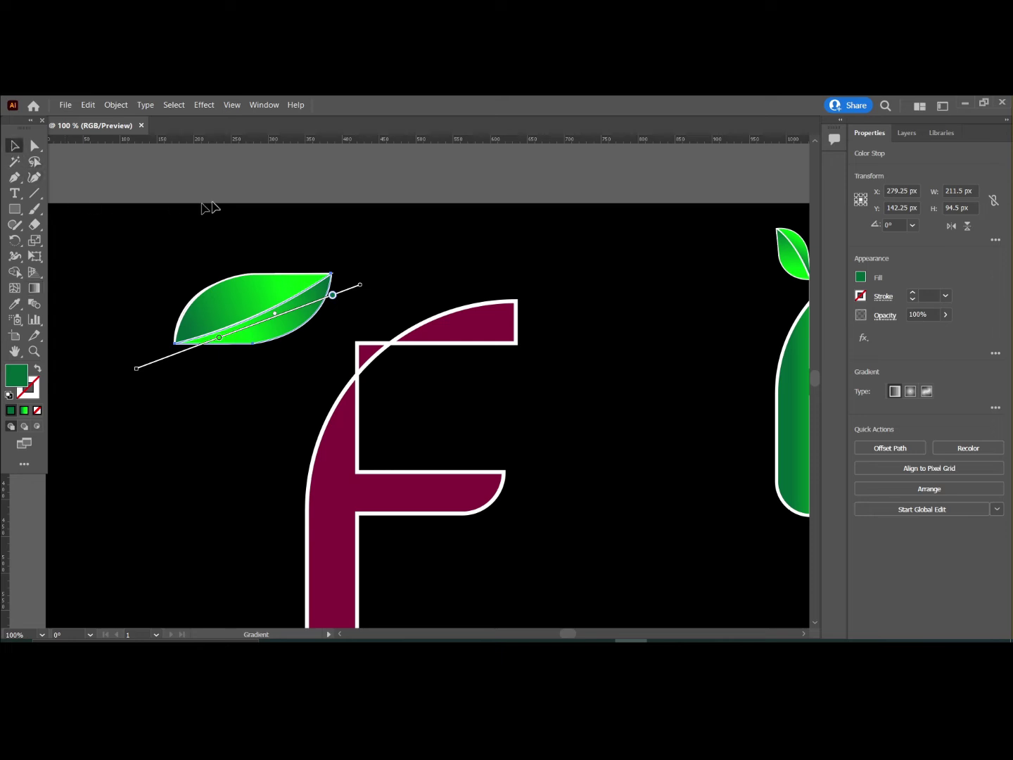
left_click(223, 195)
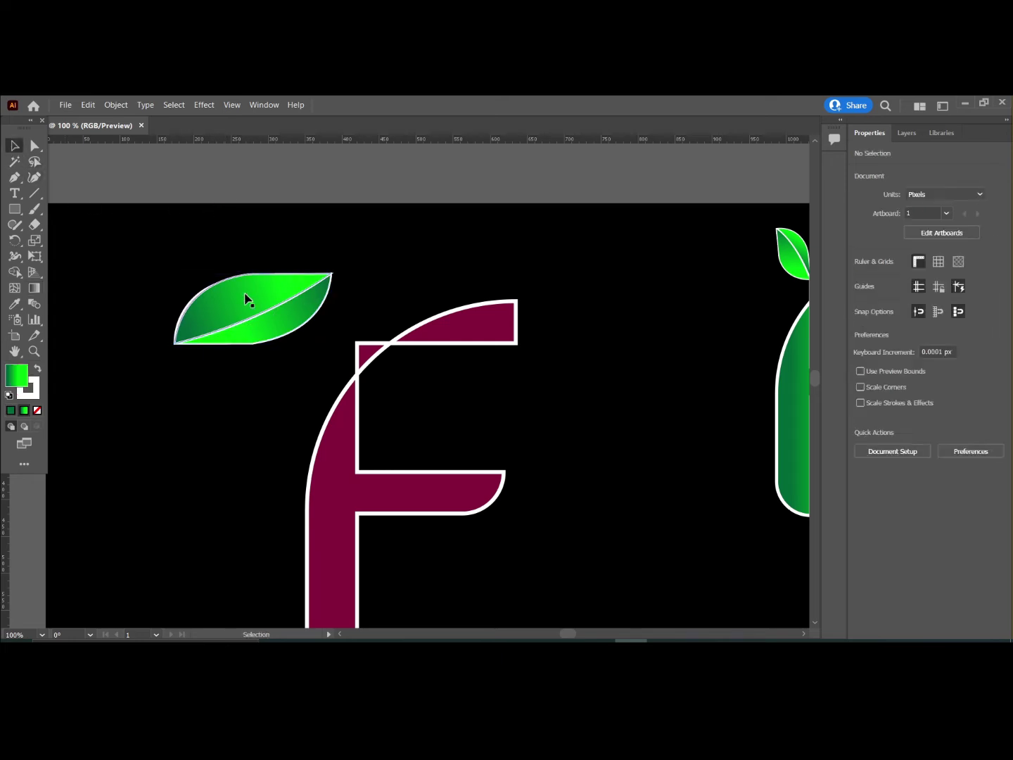
- Give the white strokes of both leaf halves round caps and round corner joins
left_click(265, 318)
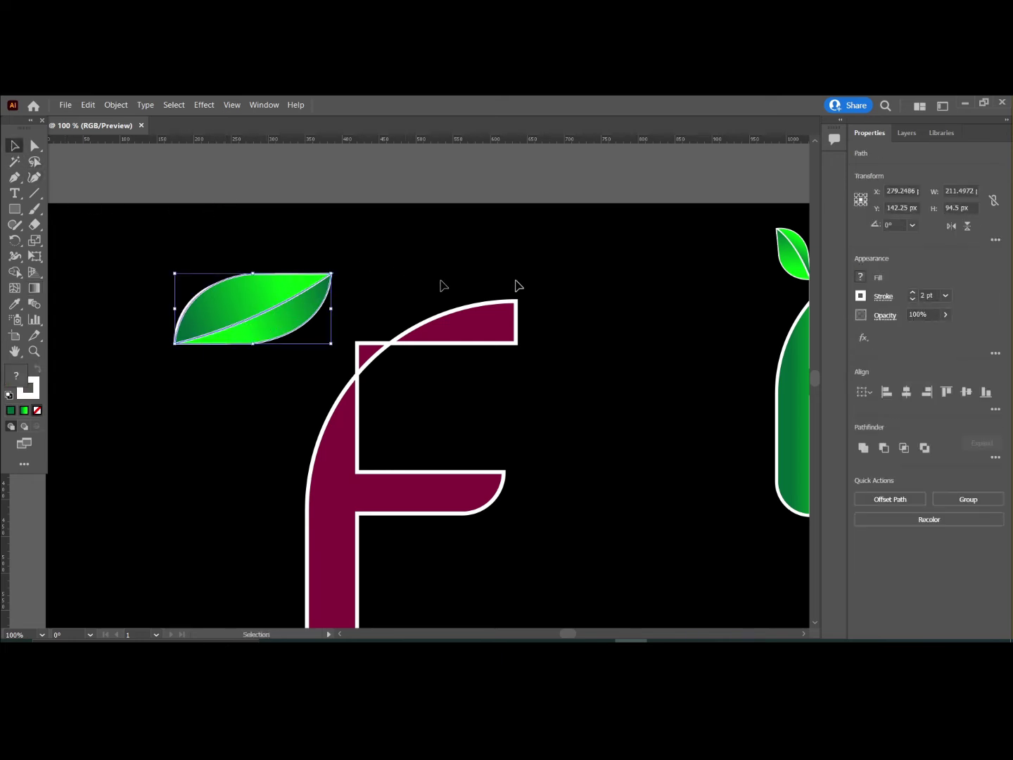
left_click(878, 298)
left_click(814, 334)
left_click(813, 351)
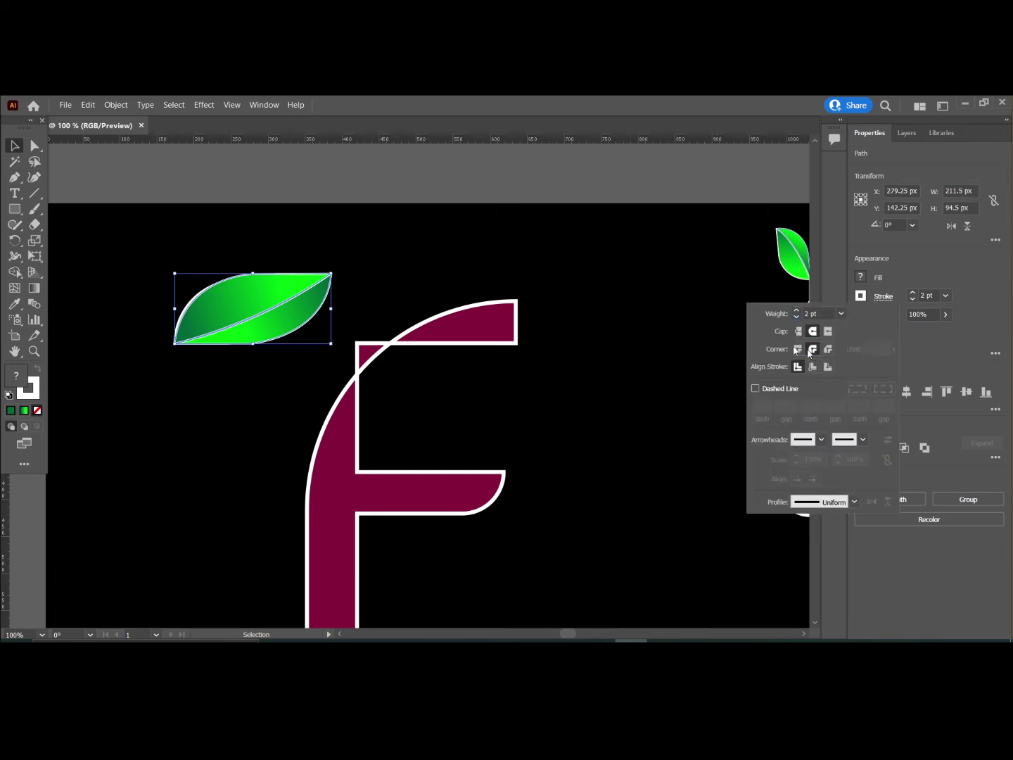
left_click(581, 283)
left_click(550, 282)
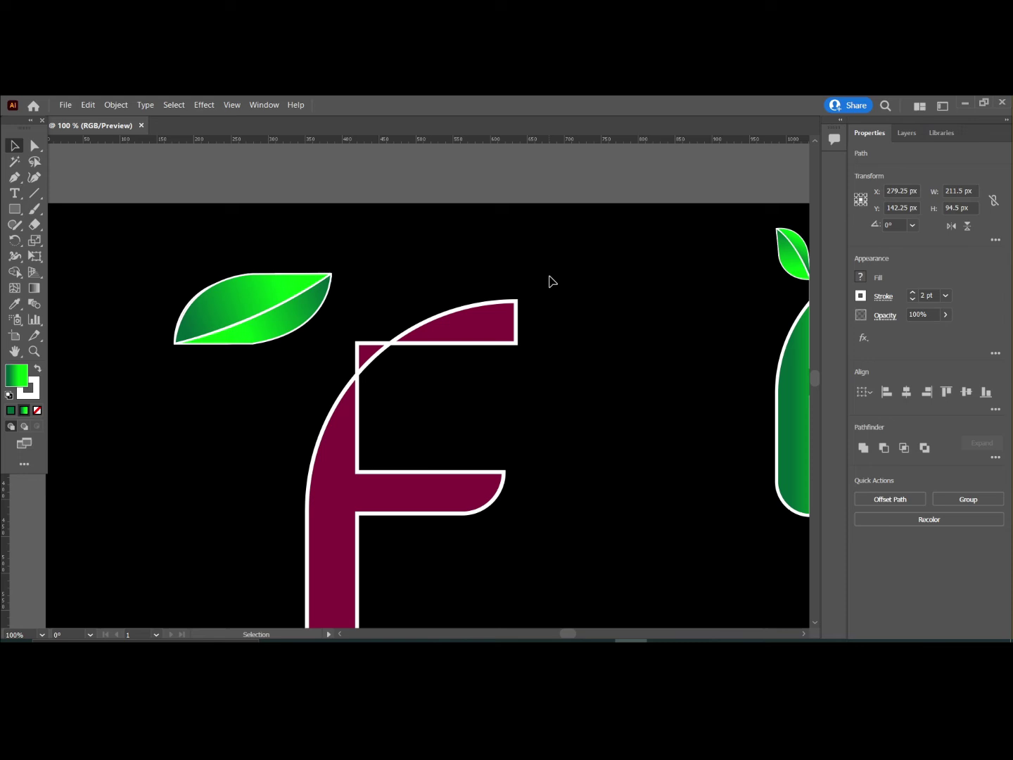
- Reshape the lower edge of the leaf's lower half by shifting its bottom anchor point slightly to the left
left_click(247, 341)
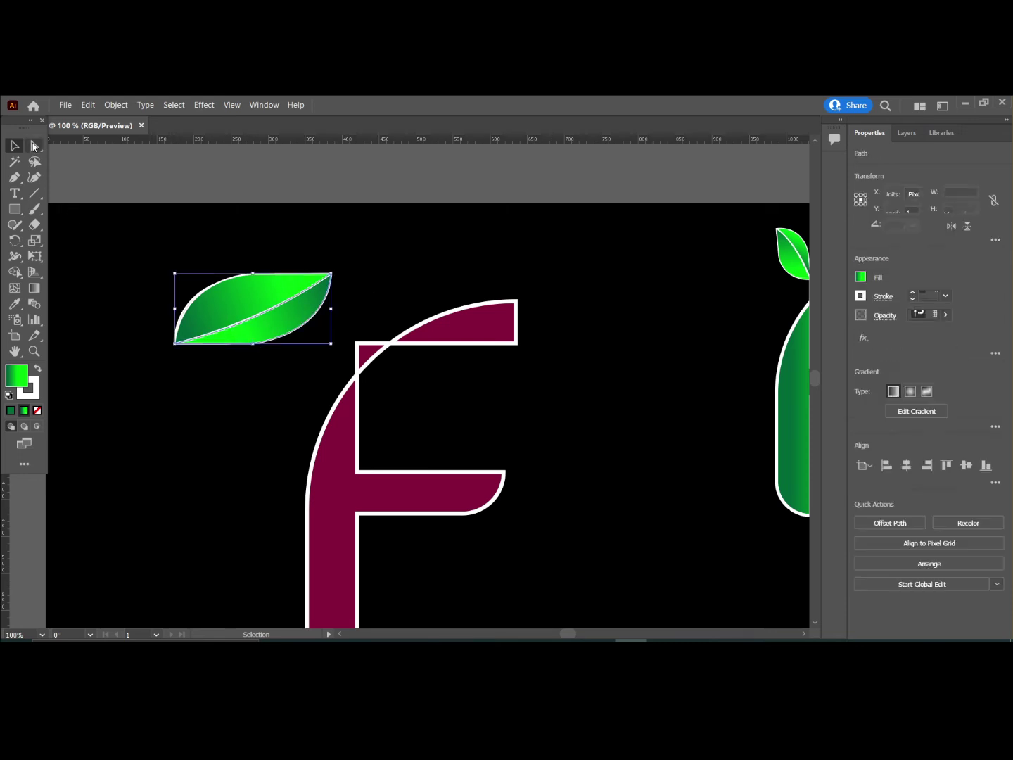
left_click(34, 147)
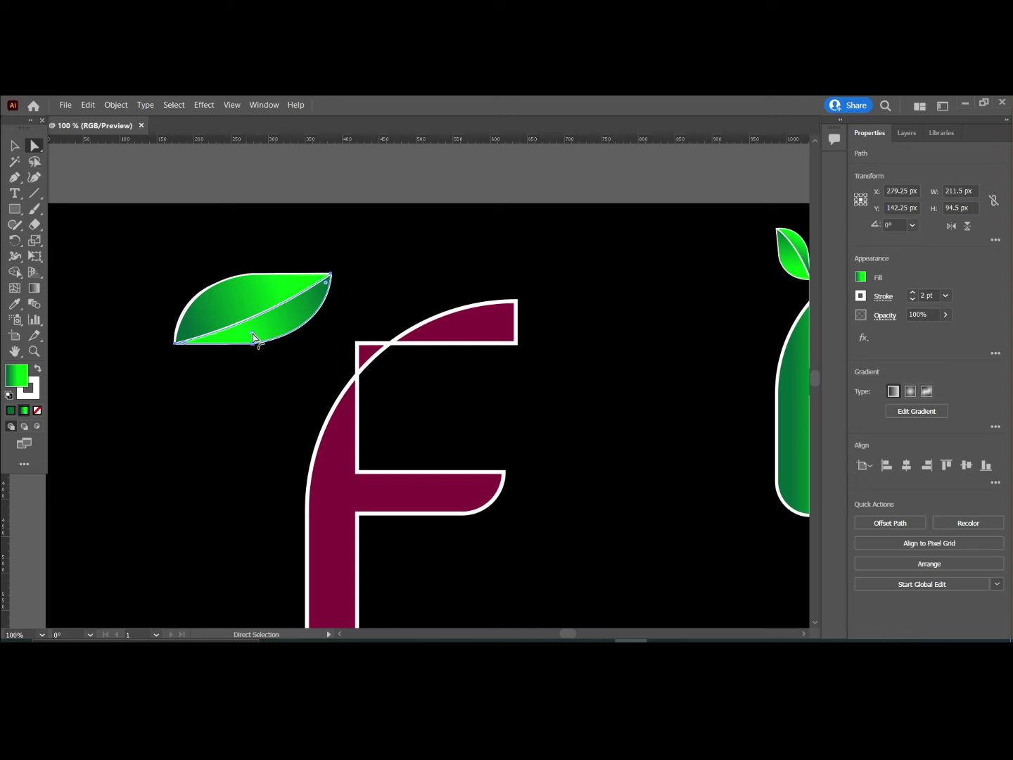
left_click_drag(251, 337, 244, 238)
left_click(13, 146)
left_click(184, 266)
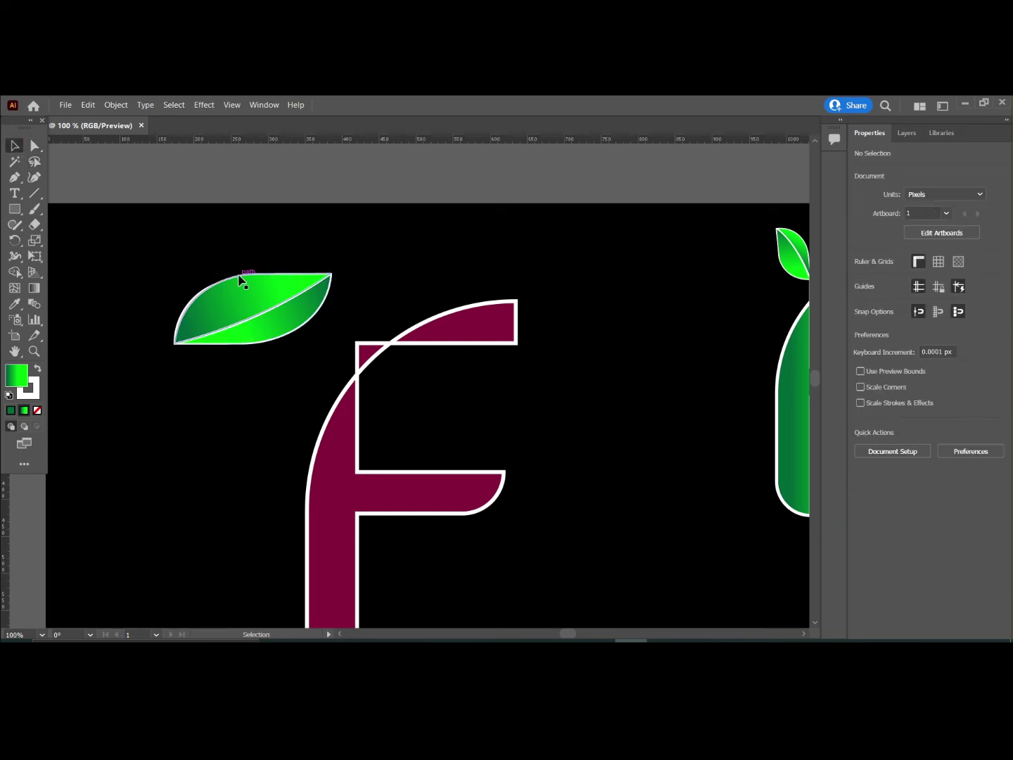
left_click(243, 282)
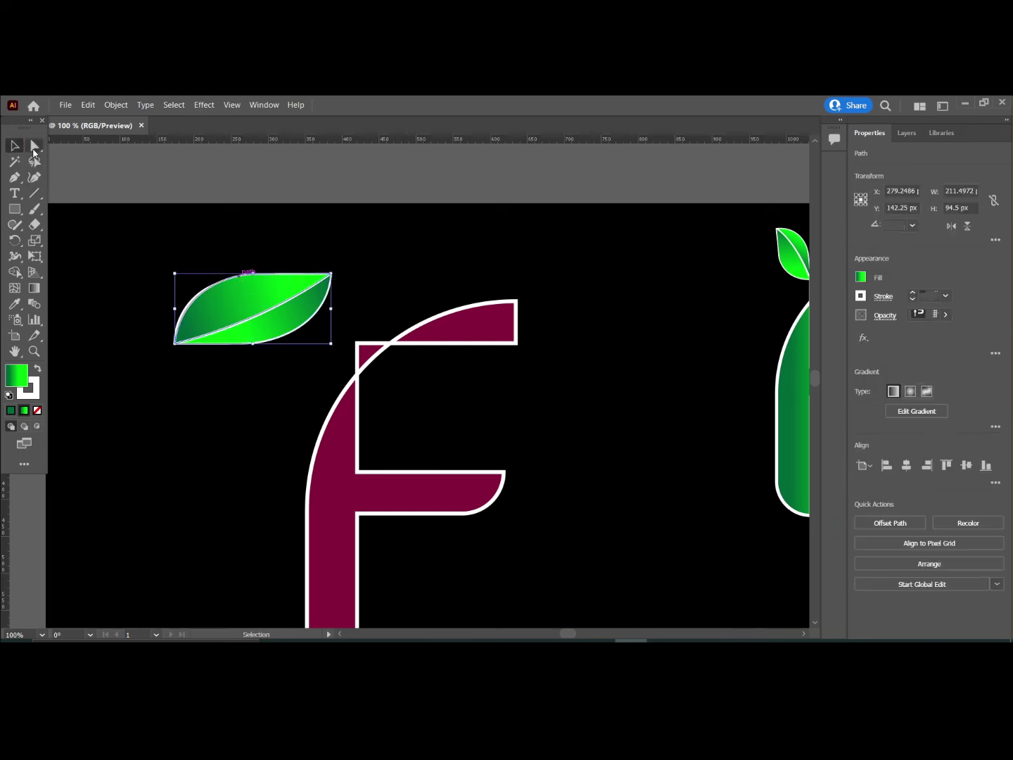
key("a")
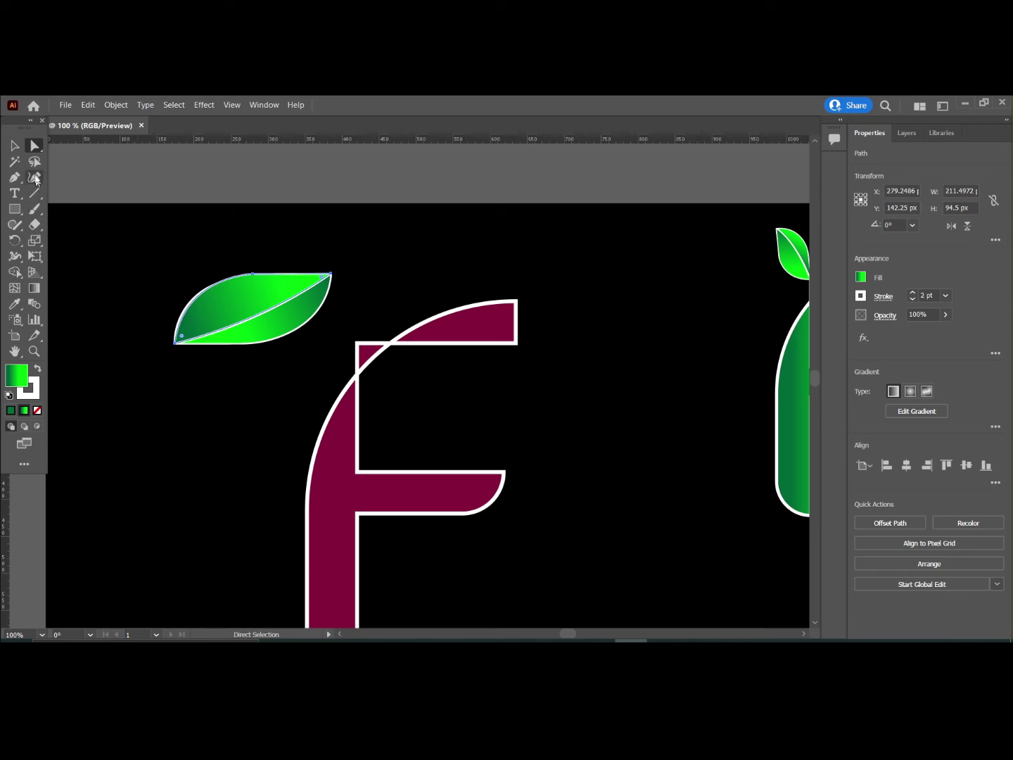
left_click(14, 145)
left_click(179, 264)
left_click_drag(174, 256, 343, 396)
left_click(371, 271)
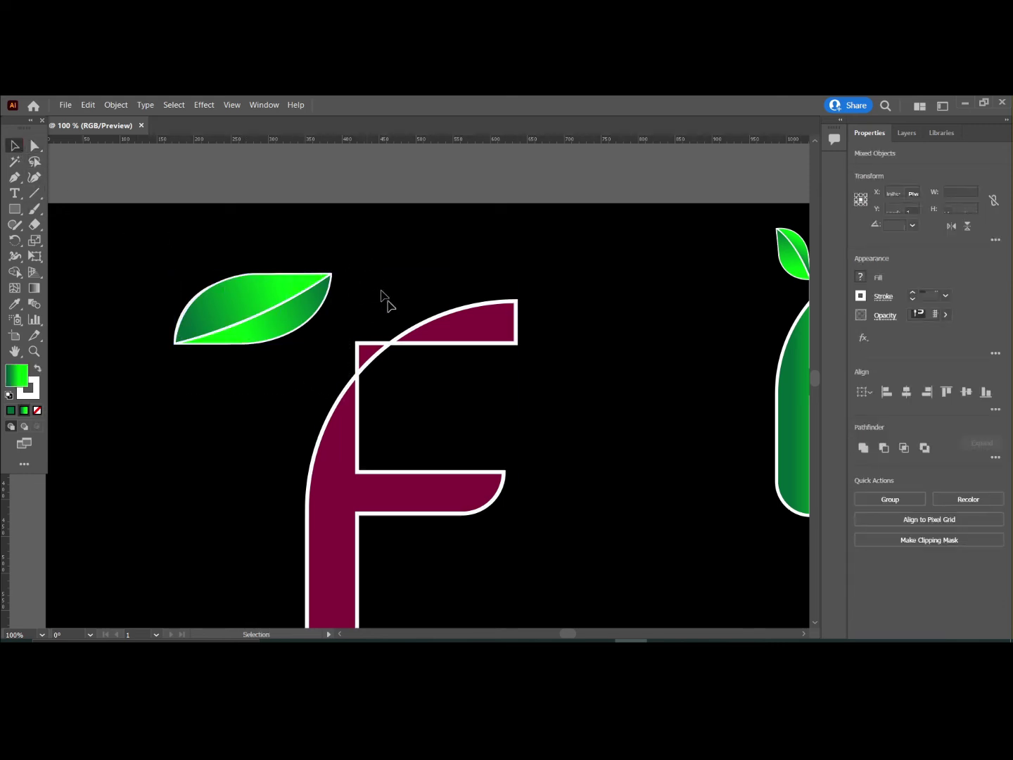
- Apply the leaf upper half's green gradient fill and 2 pt white stroke to the F by sampling it with the Eyedropper
left_click(483, 383)
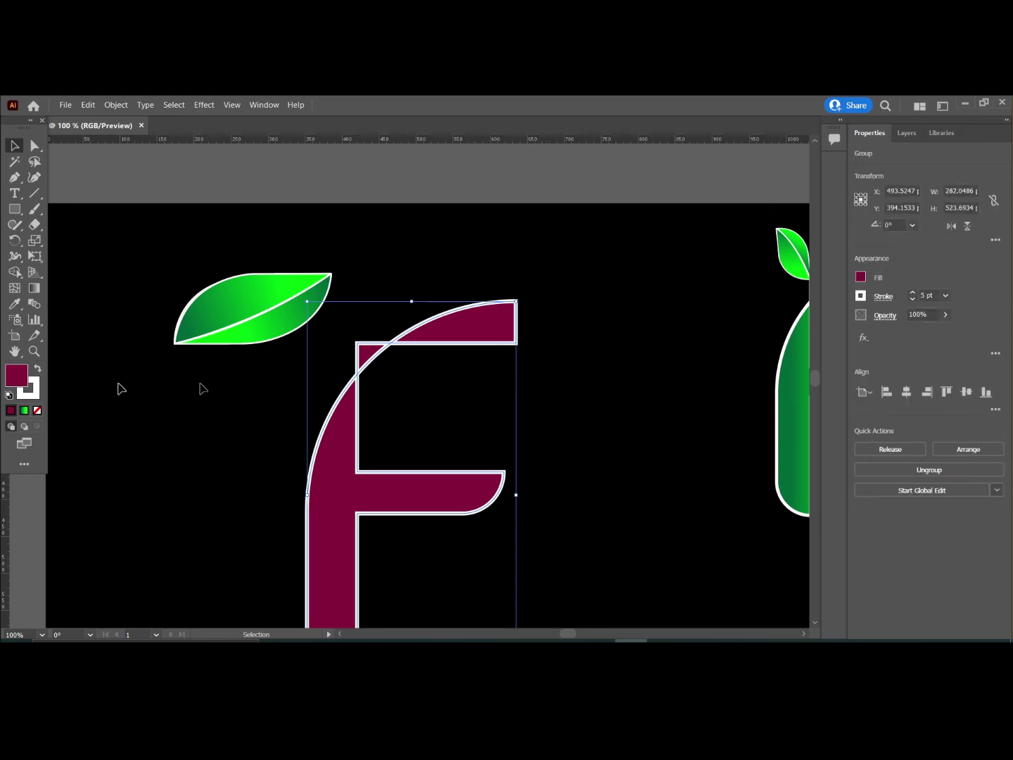
left_click(12, 308)
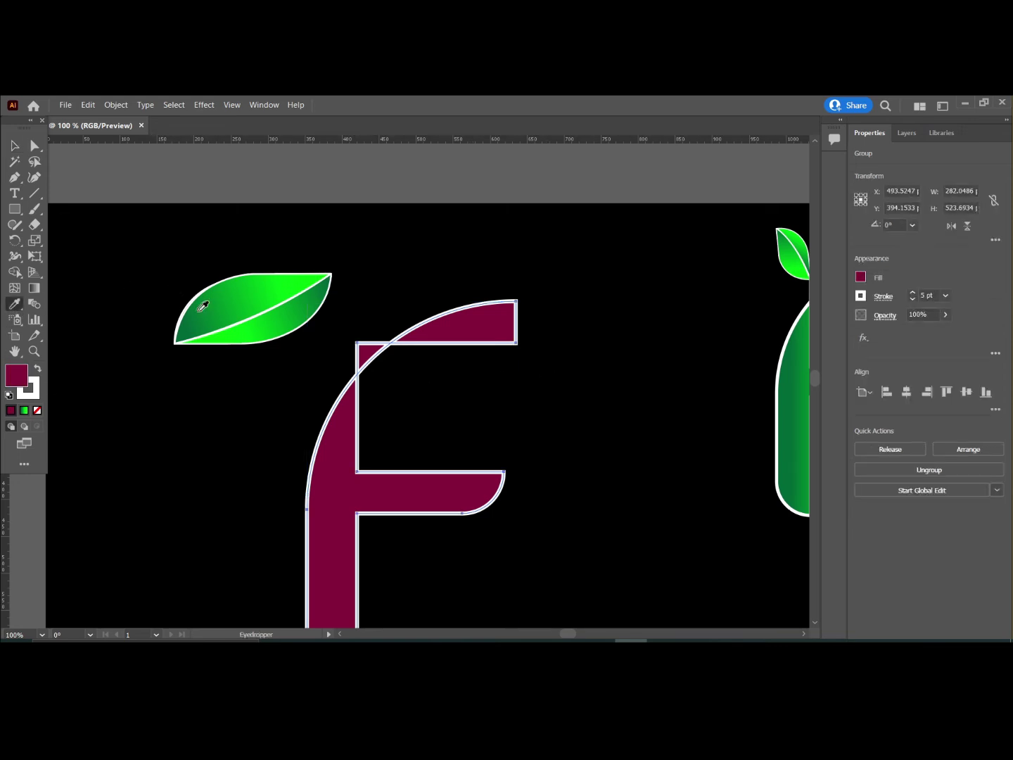
left_click(249, 292)
left_click(12, 145)
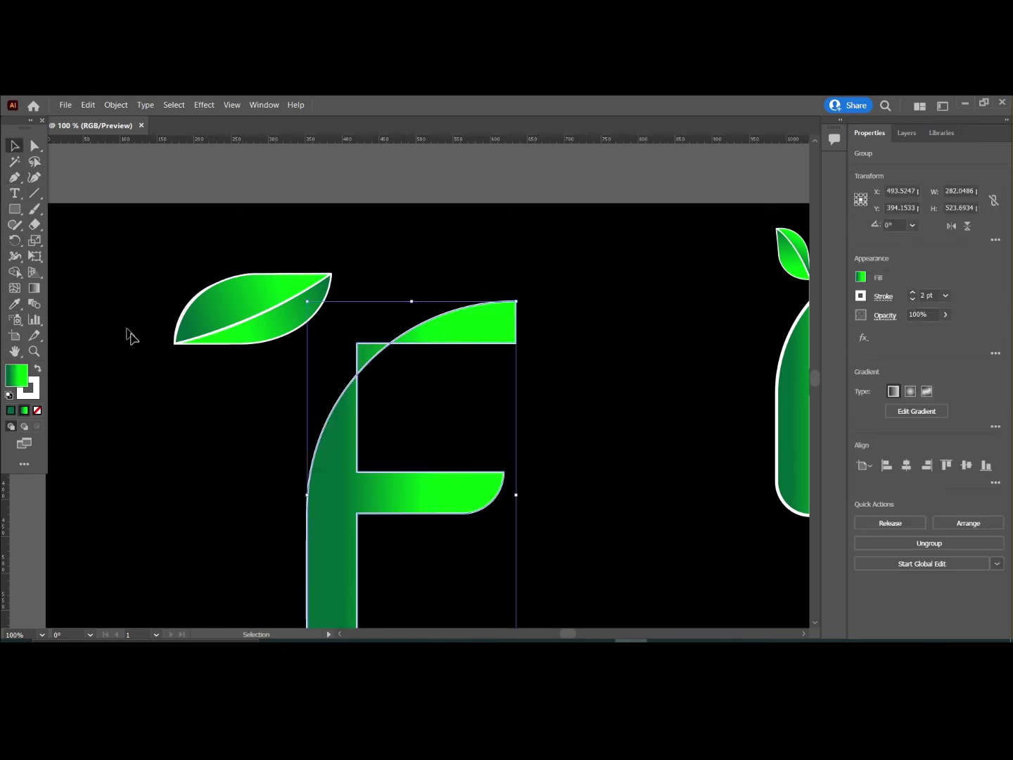
- Shift the bright green gradient stop of the F slightly to the right along its horizontal gradient
scroll(164, 397, "down", 2)
scroll(204, 450, "down", 1)
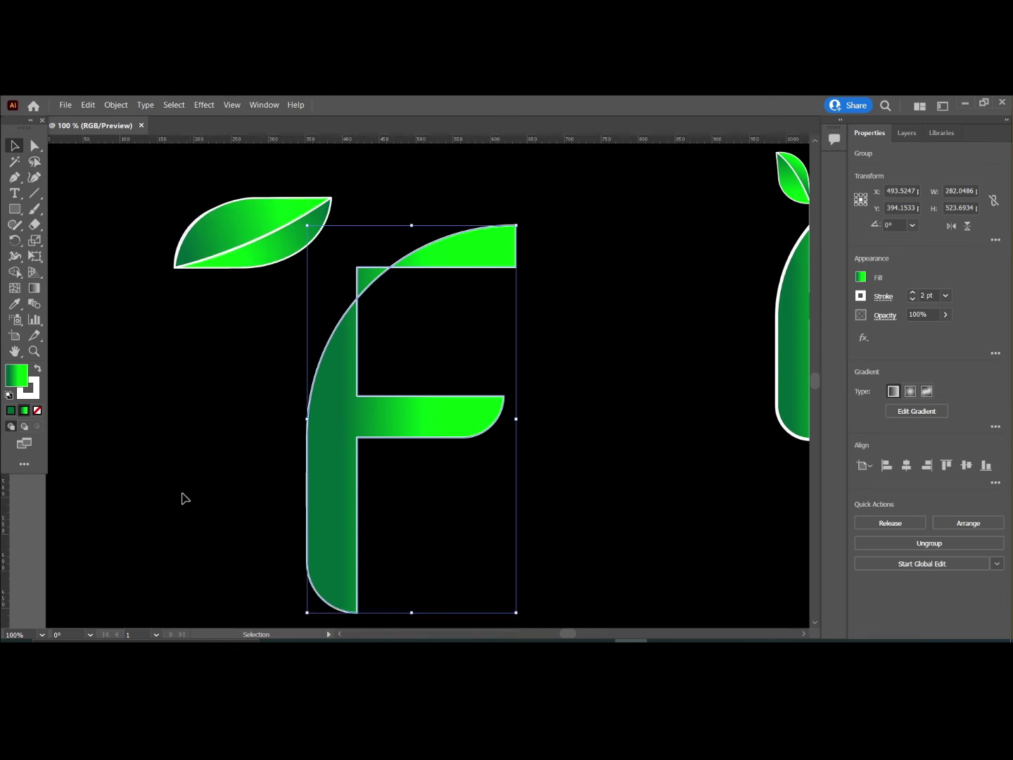
scroll(183, 496, "up", 1)
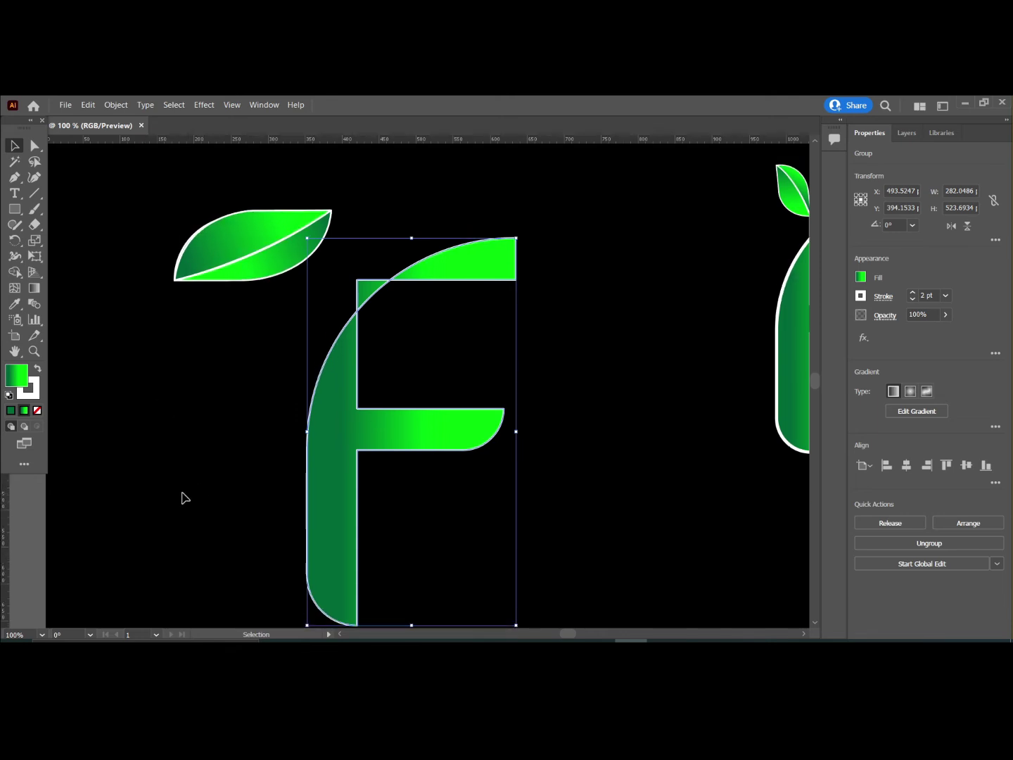
left_click(35, 288)
left_click(341, 431)
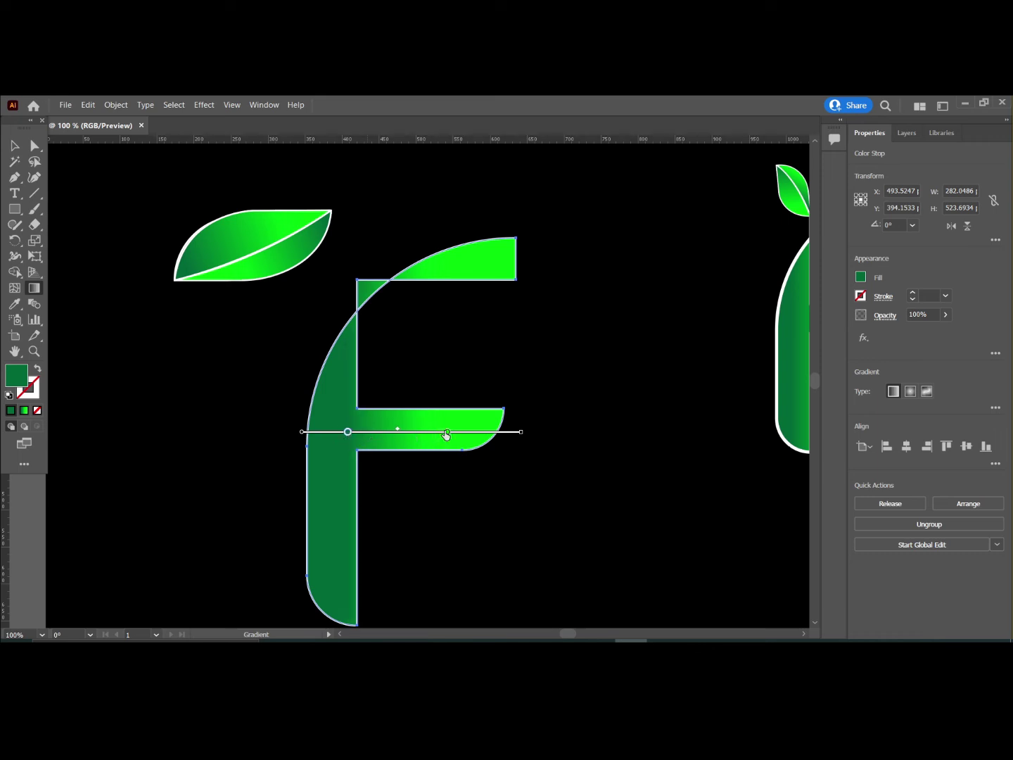
left_click_drag(453, 436, 456, 434)
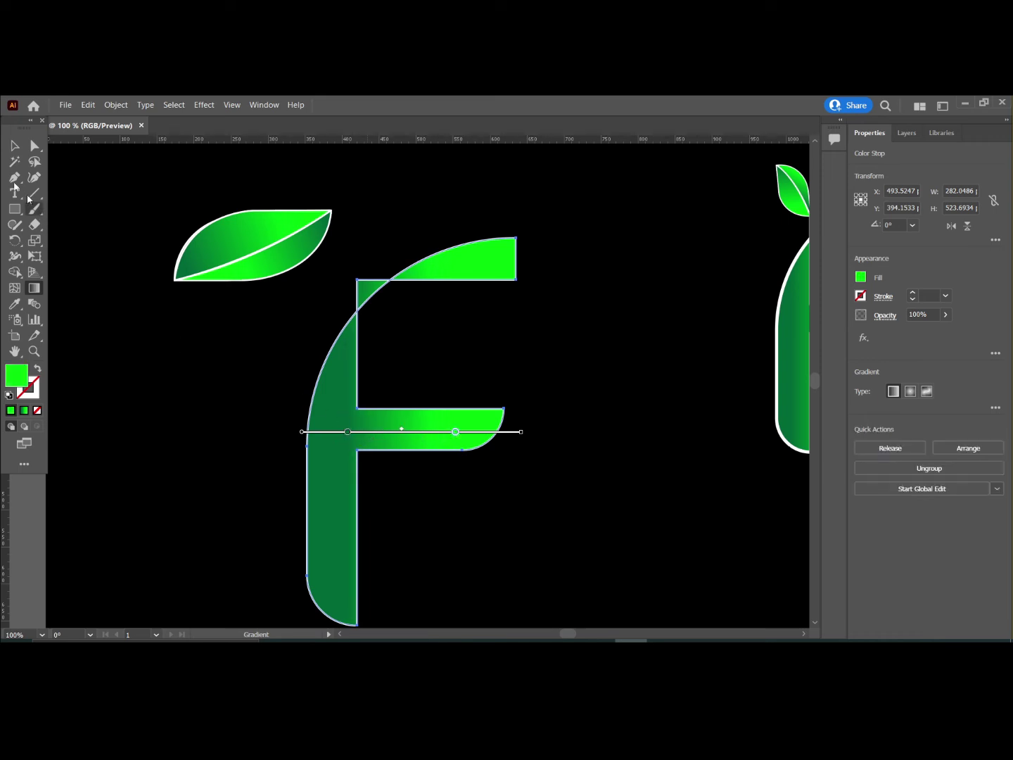
left_click(14, 146)
left_click(129, 325)
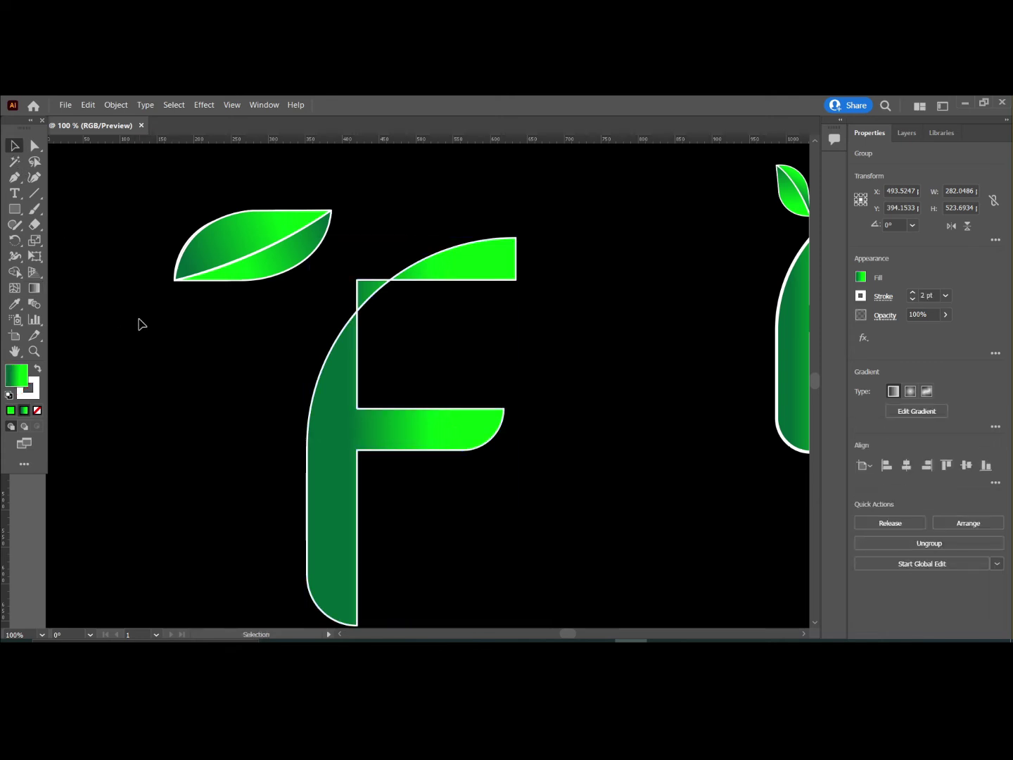
left_click(272, 242)
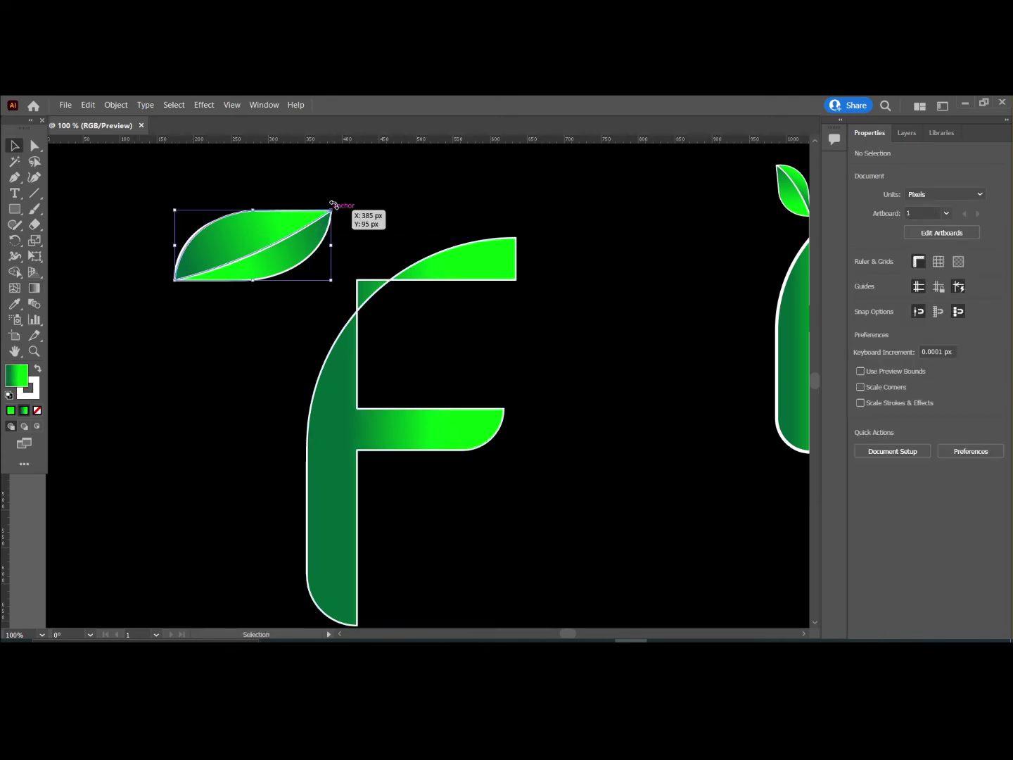
mouse_move(332, 204)
left_mouse_down()
mouse_move(278, 180)
mouse_move(212, 176)
mouse_move(329, 204)
left_mouse_up()
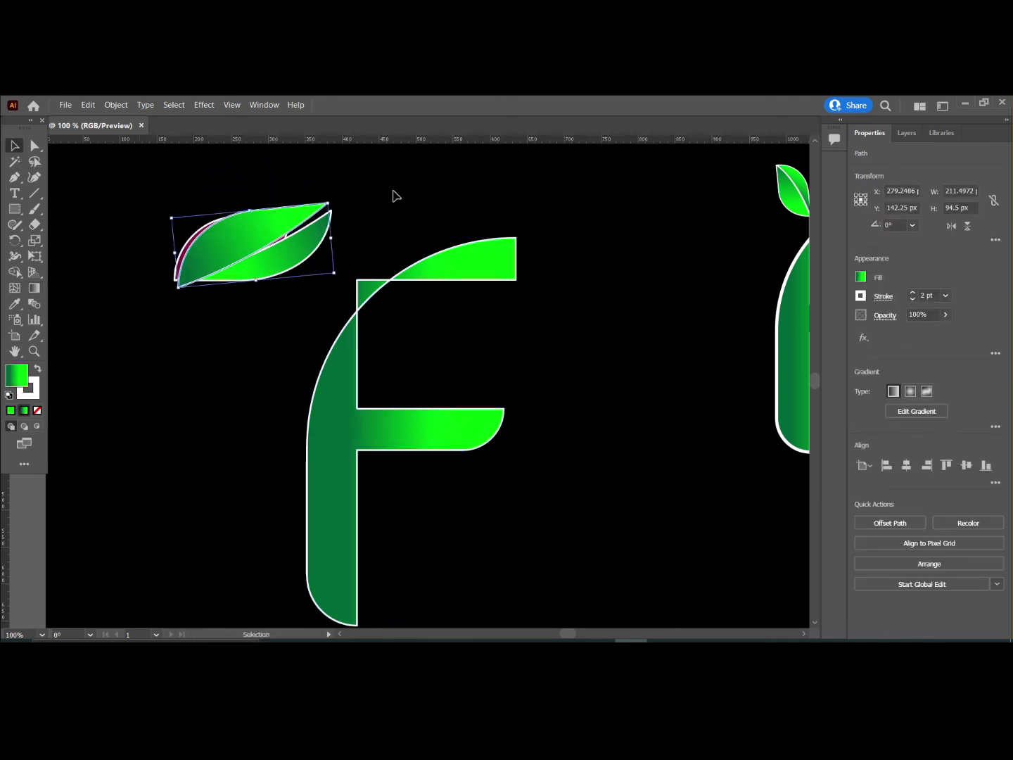
left_click(393, 191)
key("ctrl+z")
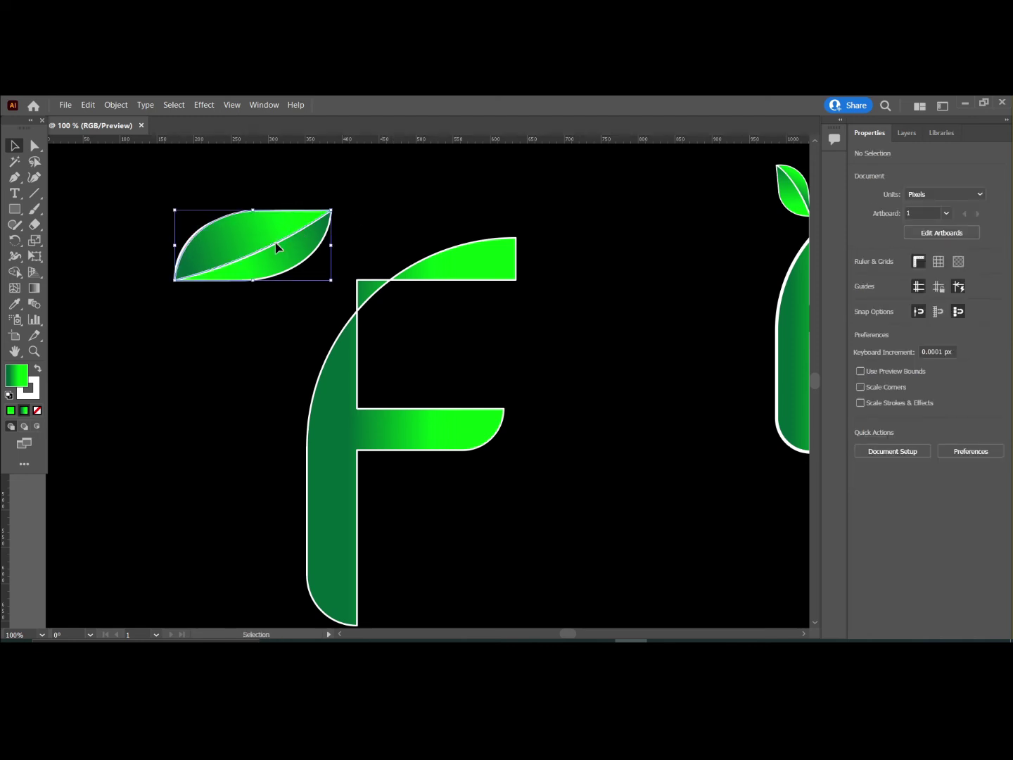
- Group the two leaf halves and move the group above the F's upper arm
right_click(369, 210)
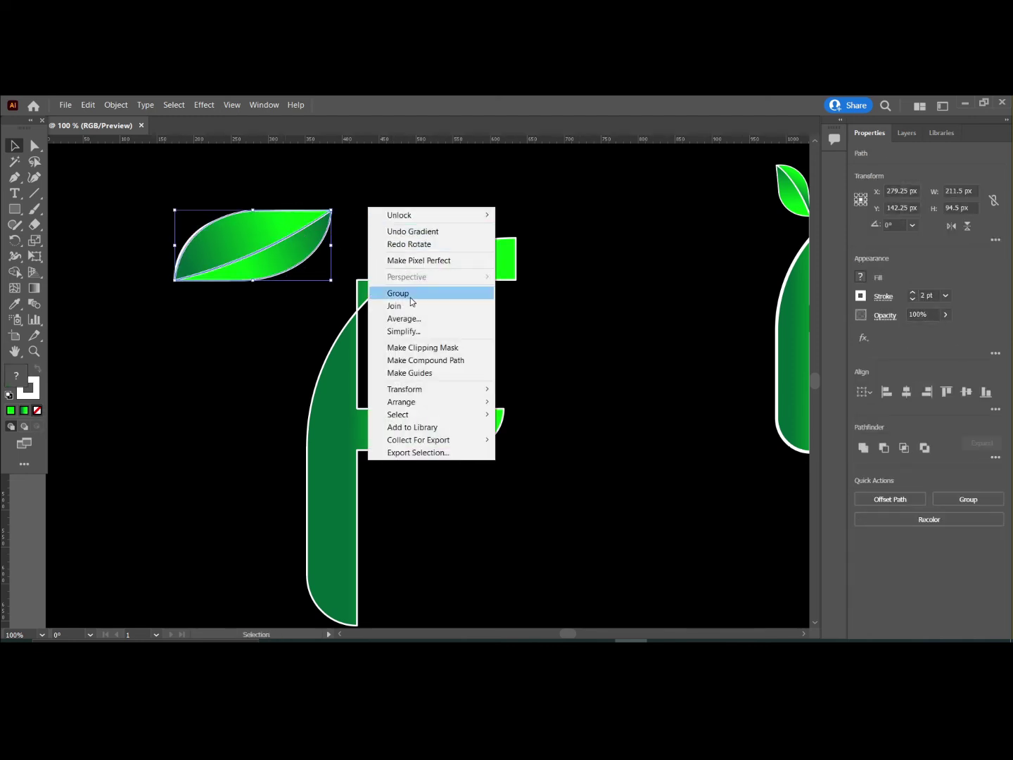
left_click(412, 293)
left_click_drag(256, 254, 374, 225)
- Delete the leftover maroon leaf shape beside the green leaf
left_click(226, 261)
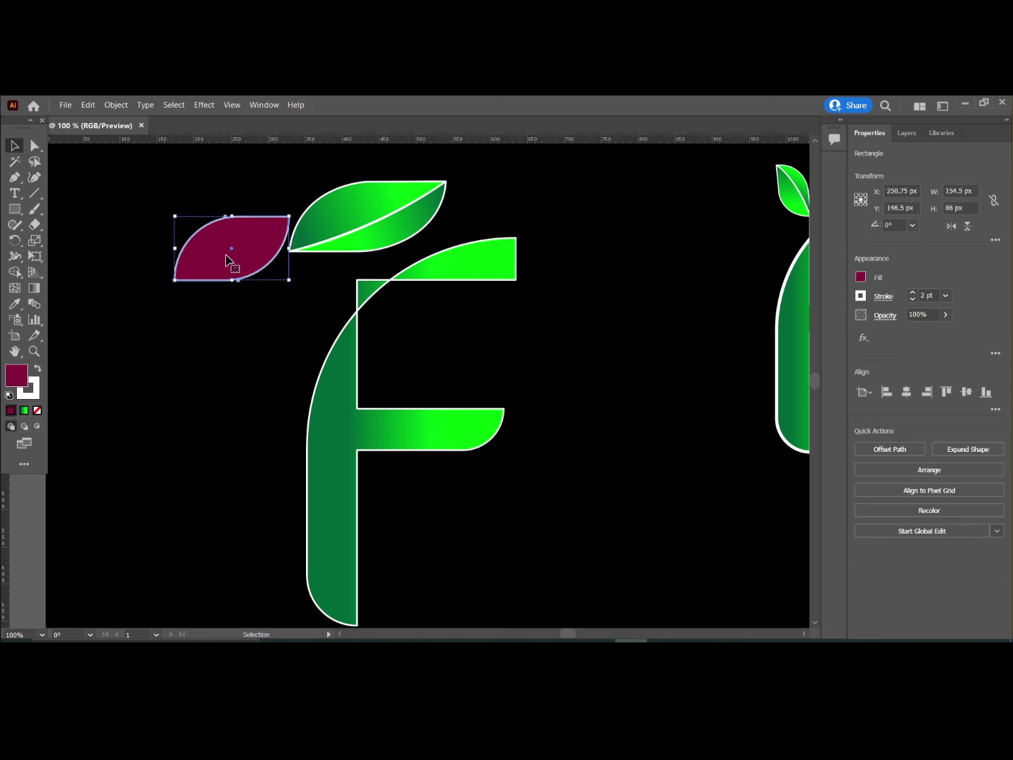
key("Delete")
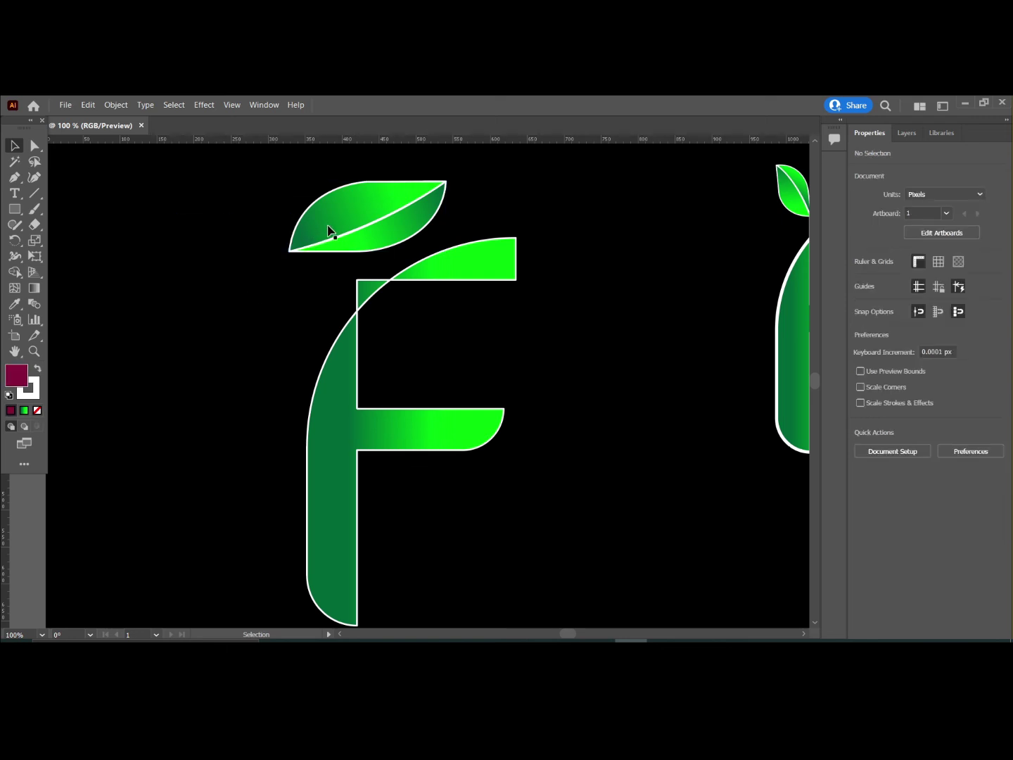
- Rotate the leaf group to about 120° and move its lower tip to just above the F's inner upper-left corner
left_click(331, 232)
left_click_drag(447, 181, 304, 174)
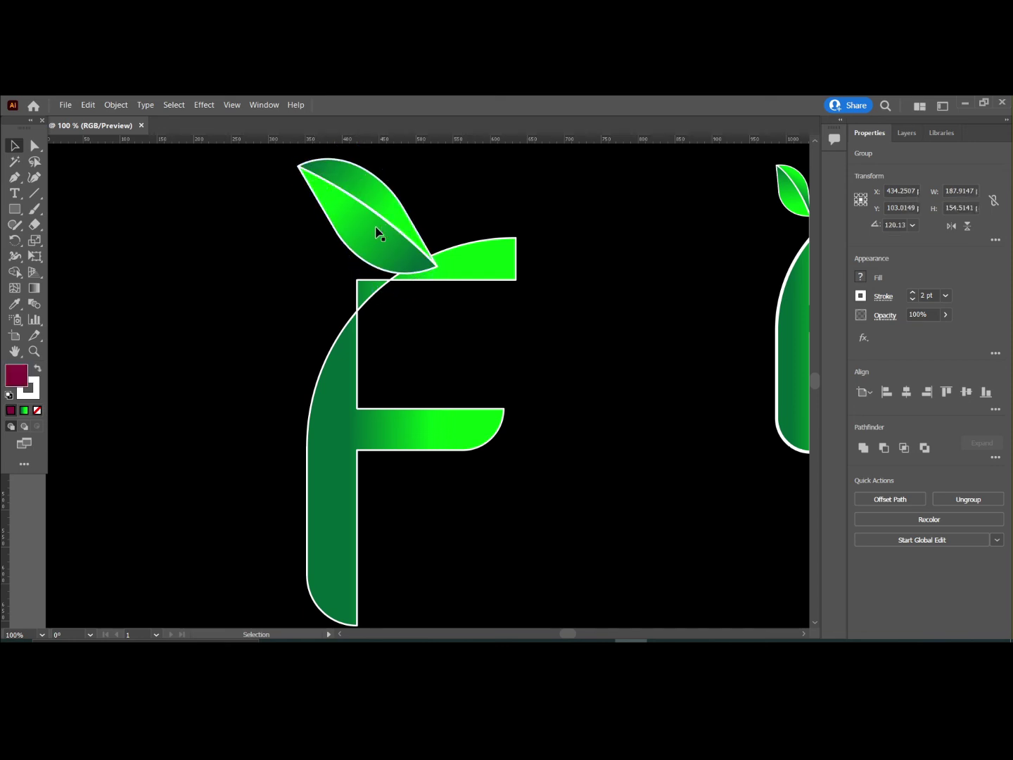
left_click_drag(387, 224, 306, 231)
- Shorten the leaf group to about 154 × 106 px and lower it so its tip meets the F's inner upper-left corner
scroll(437, 303, "up", 3)
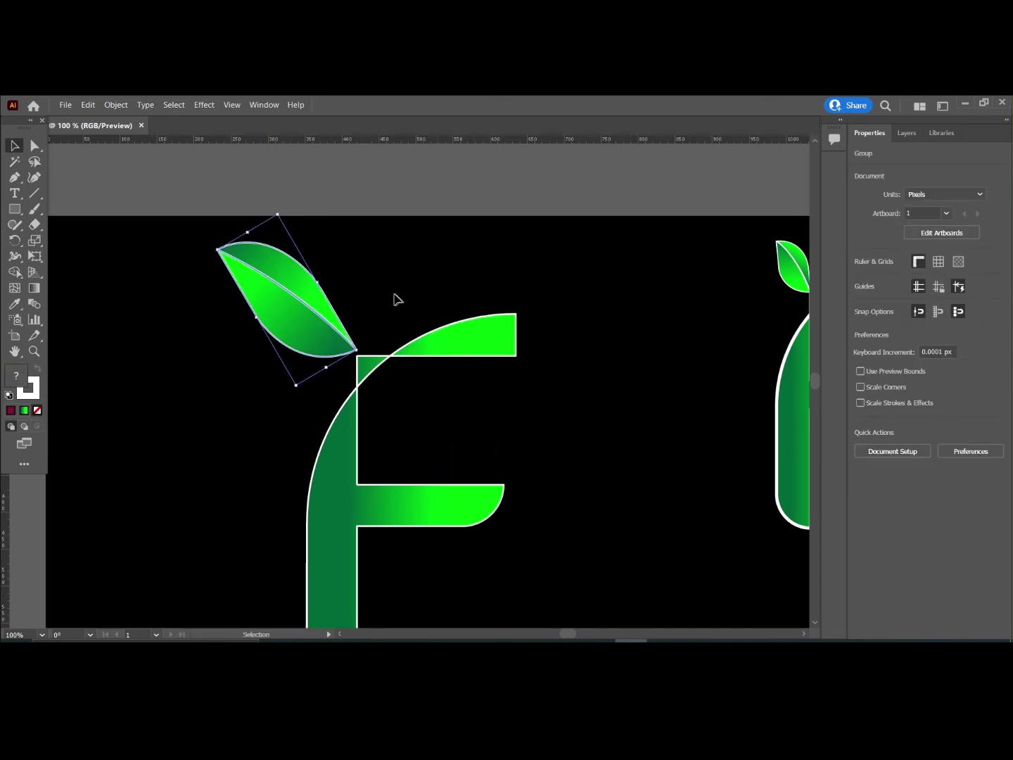
scroll(396, 300, "up", 1)
left_click_drag(249, 244, 275, 290)
left_click(335, 288)
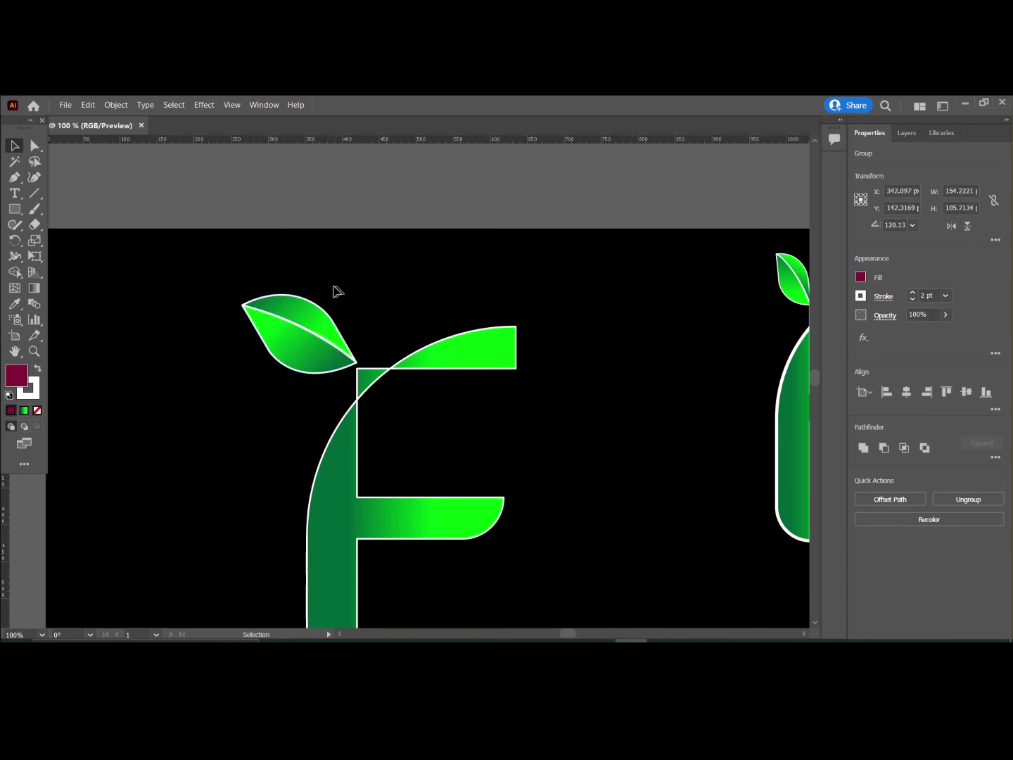
left_click(333, 351)
left_click_drag(331, 346, 330, 351)
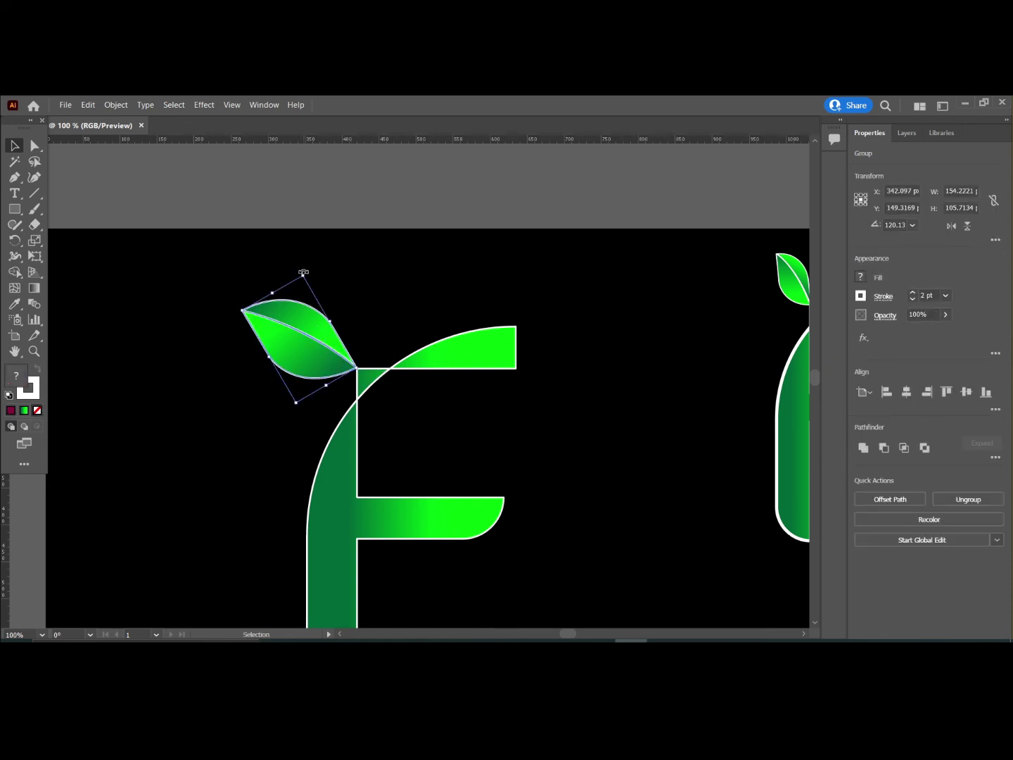
- Rotate the leaf group to about 106° and move its lower tip back onto the F's inner upper-left corner
left_click_drag(306, 272, 331, 292)
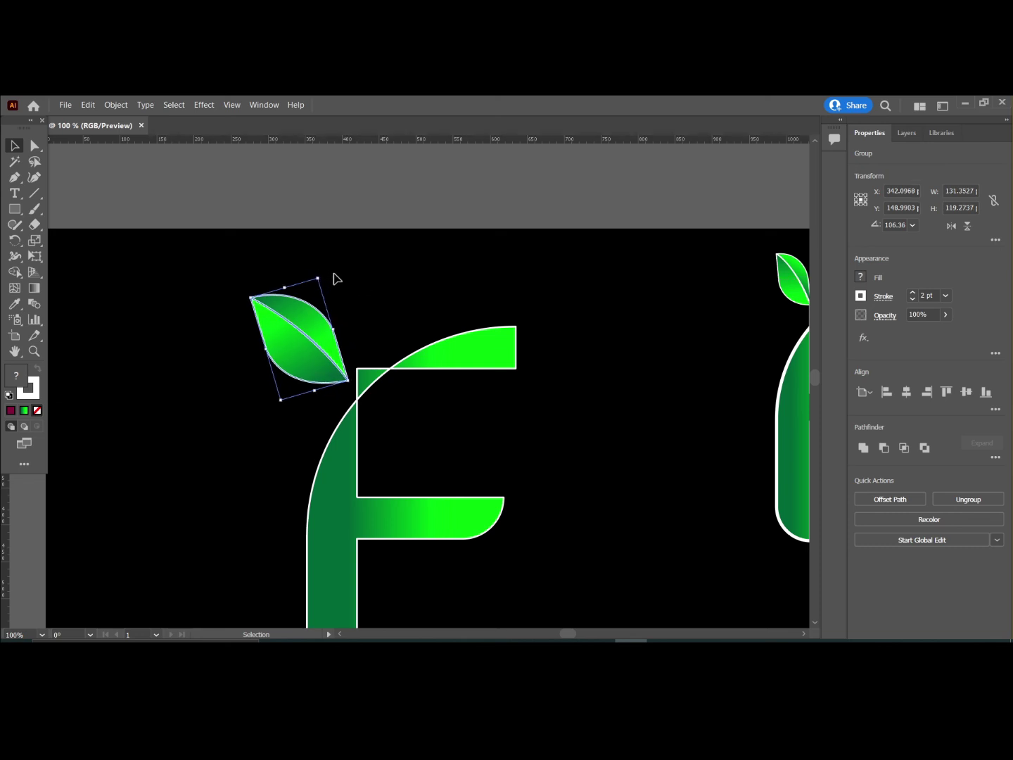
left_click(337, 283)
left_click_drag(311, 343, 320, 330)
left_click(533, 408)
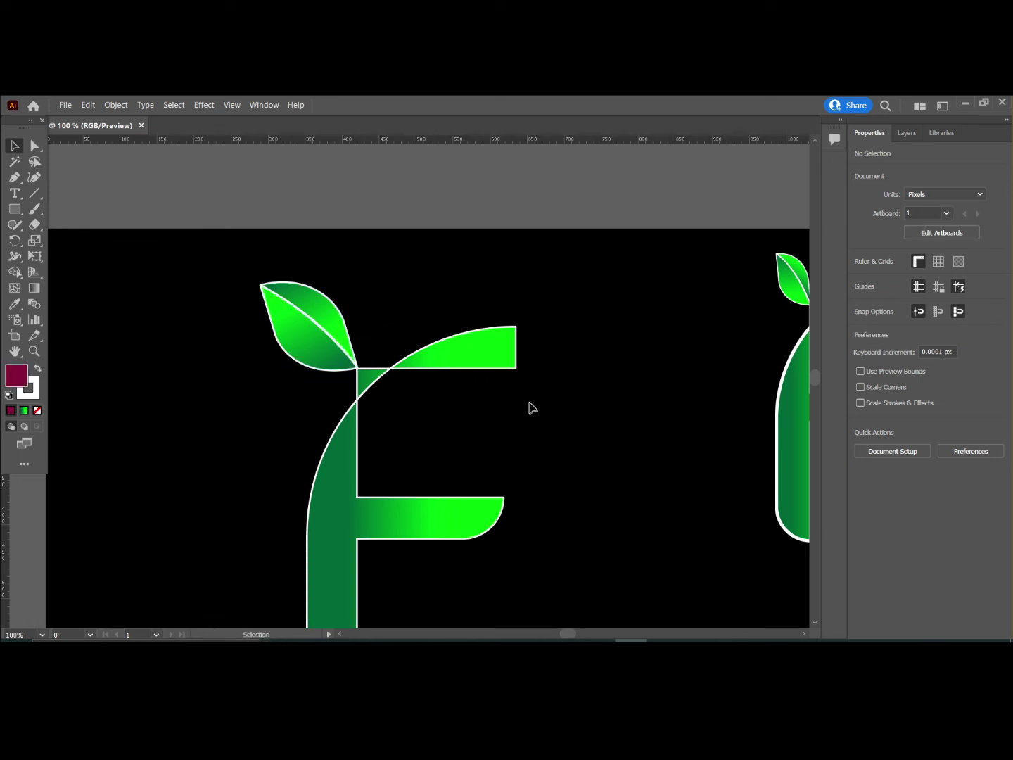
- Increase the F's white stroke weight so it is thicker than the leaf's 2 pt outline
left_click_drag(454, 305, 642, 382)
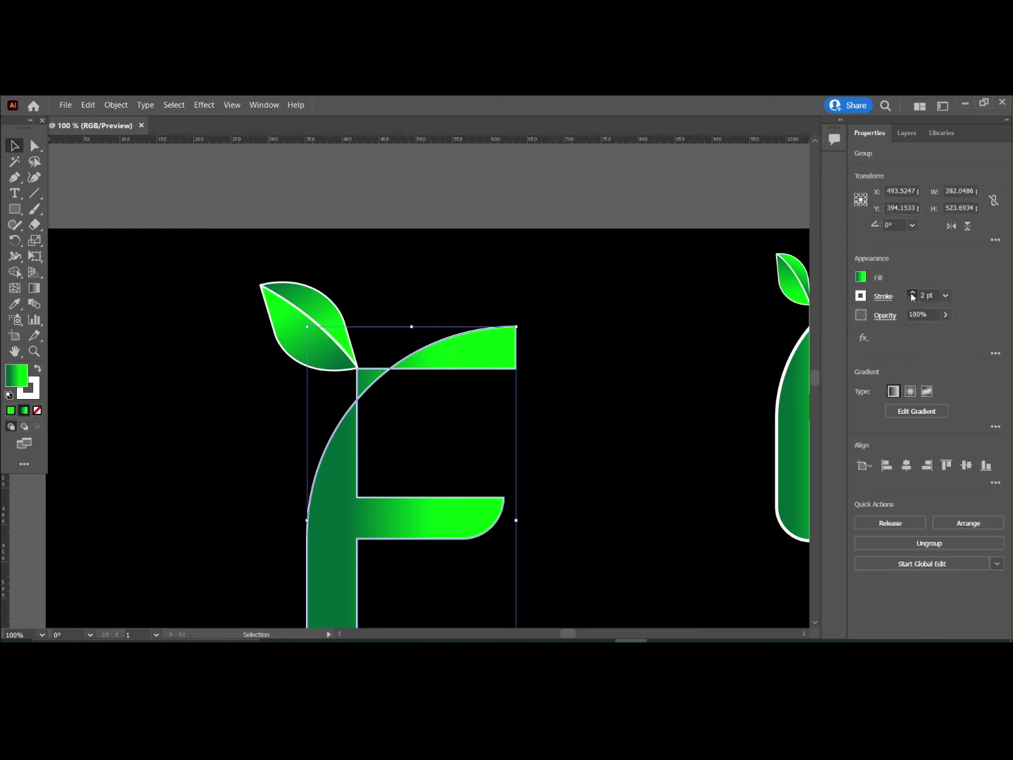
left_click(913, 293)
left_click(913, 294)
left_click(584, 392)
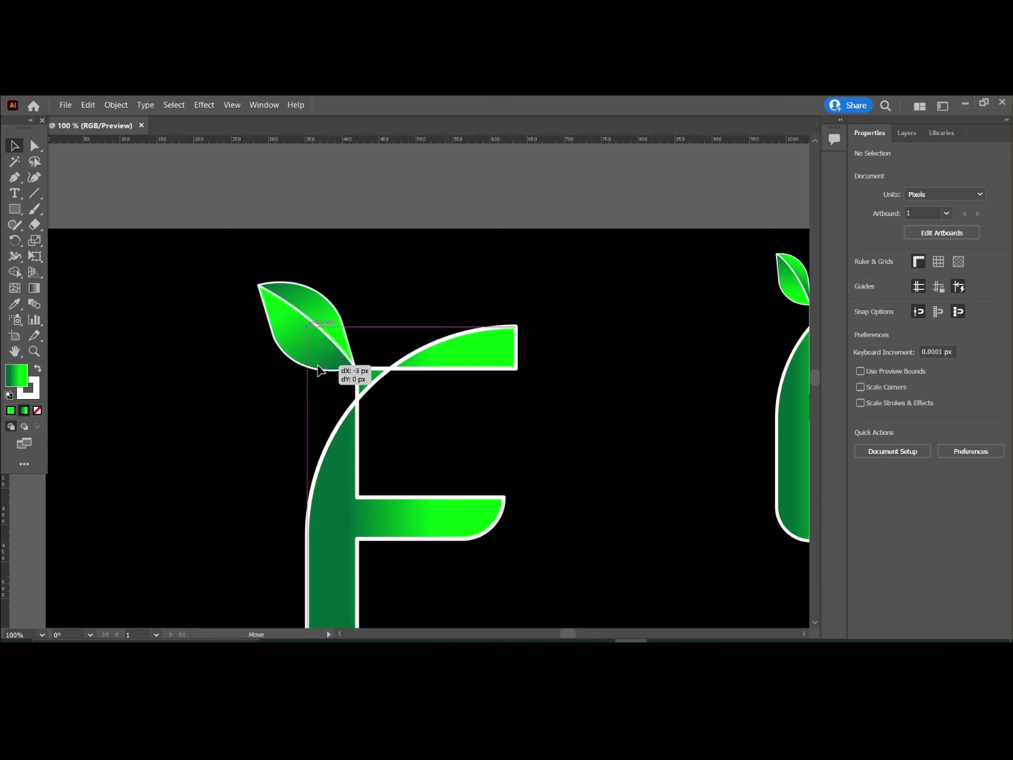
- Move the leaf group about 3 px left, keeping it at the F's inner upper-left corner
left_click(341, 335)
left_click(367, 294)
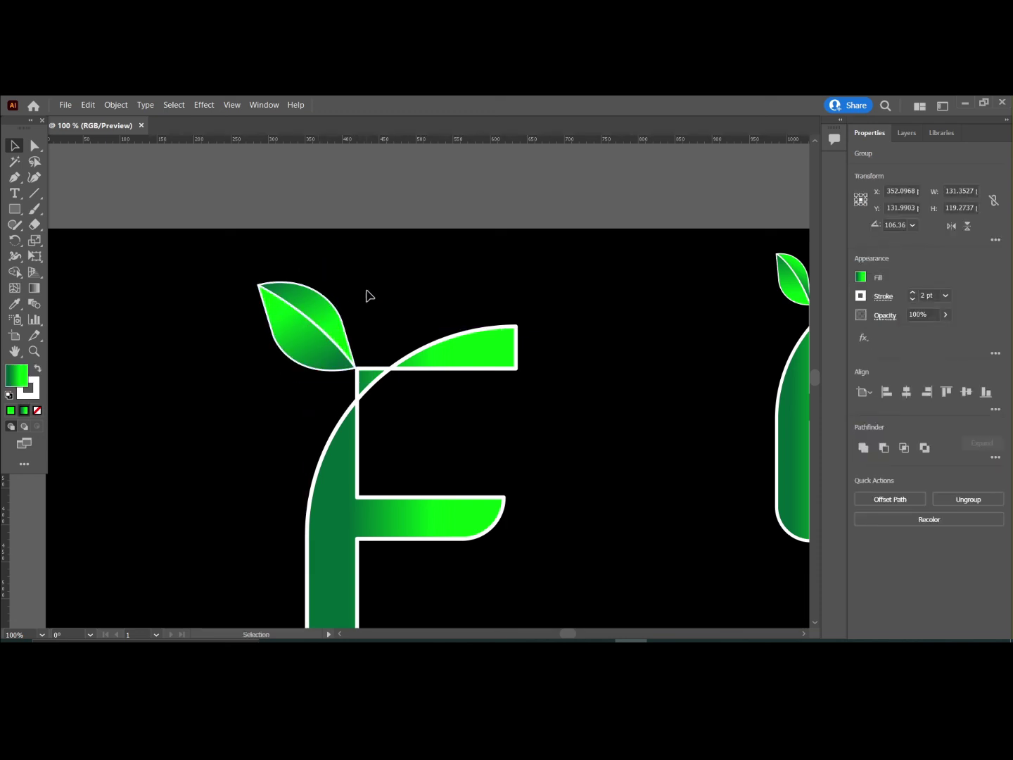
- Nudge the leaf group slightly right so its lower tip meets the F's inner upper-left corner, and deselect it
scroll(366, 294, "down", 2)
left_click_drag(347, 302, 351, 304)
key("ctrl+h")
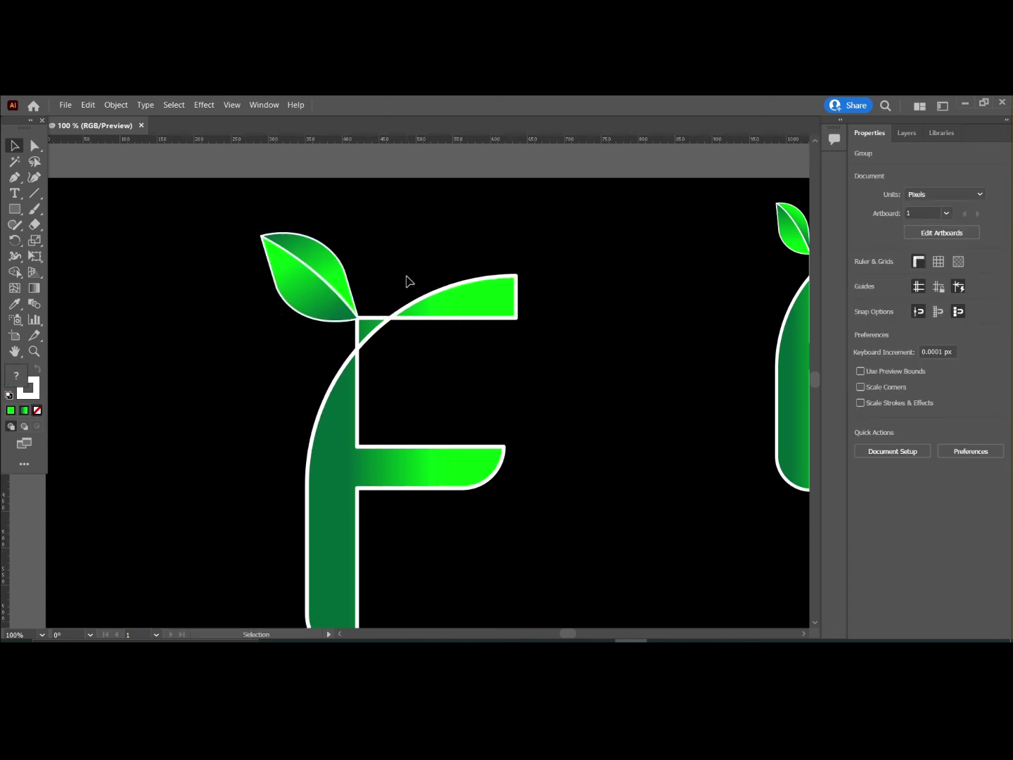
scroll(409, 281, "down", 2)
left_click(410, 282)
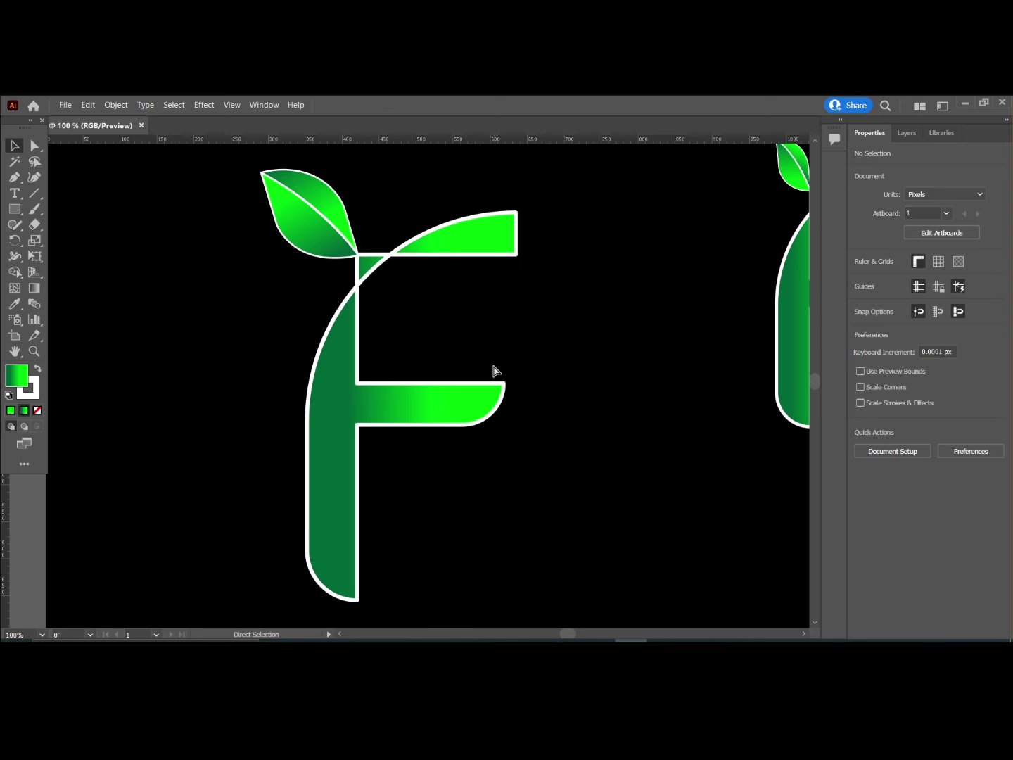
- Group the leaf and the recreated F into a single logo object
key("ctrl+minus")
left_click_drag(258, 217, 534, 508)
right_click(551, 342)
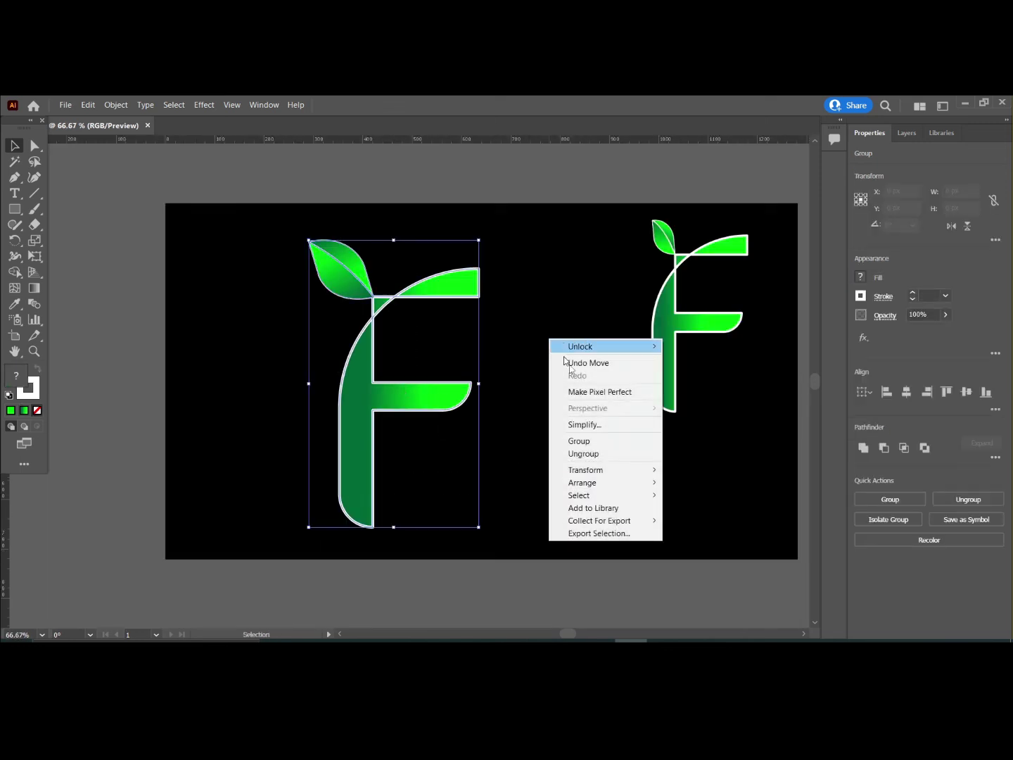
left_click(577, 440)
left_click(506, 427)
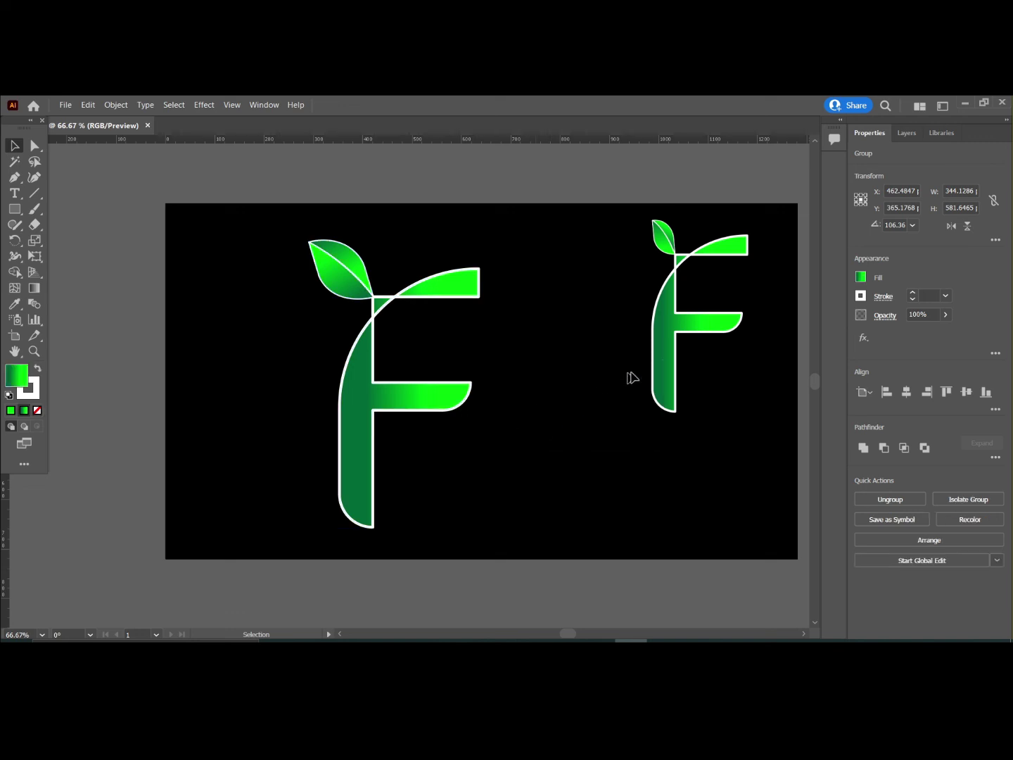
- Enlarge the reference F logo to roughly the recreated logo's size and space the two logos side by side on the artboard
left_click(668, 382)
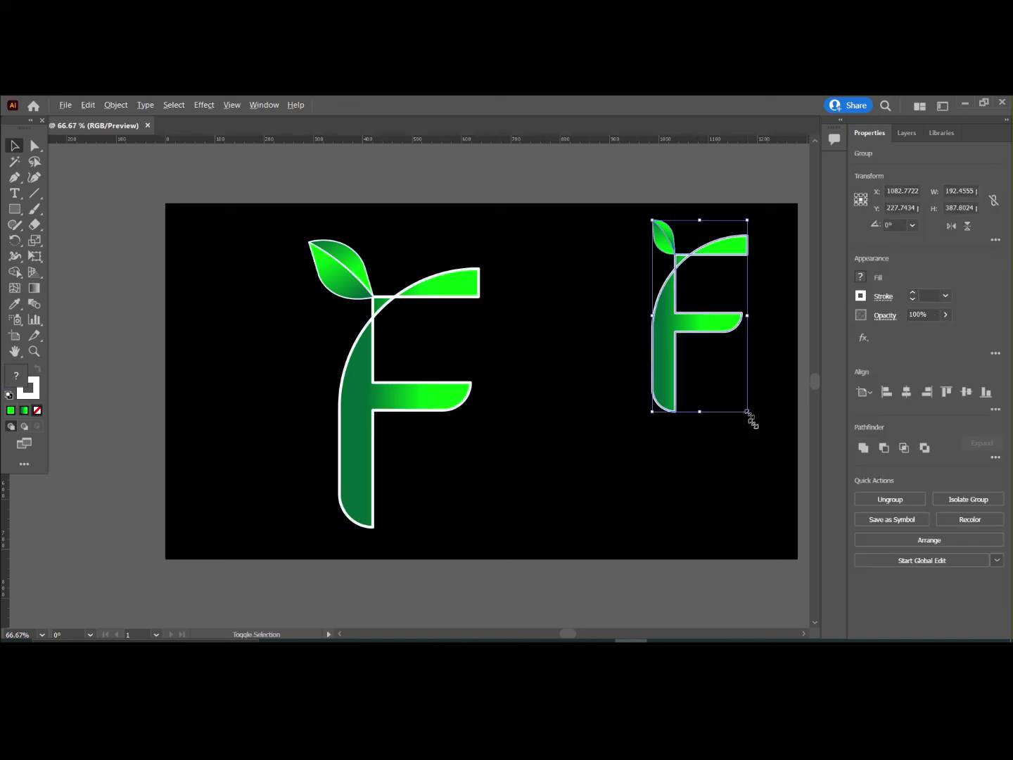
left_click_drag(751, 420, 774, 466)
left_click_drag(650, 371, 580, 412)
left_click(732, 330)
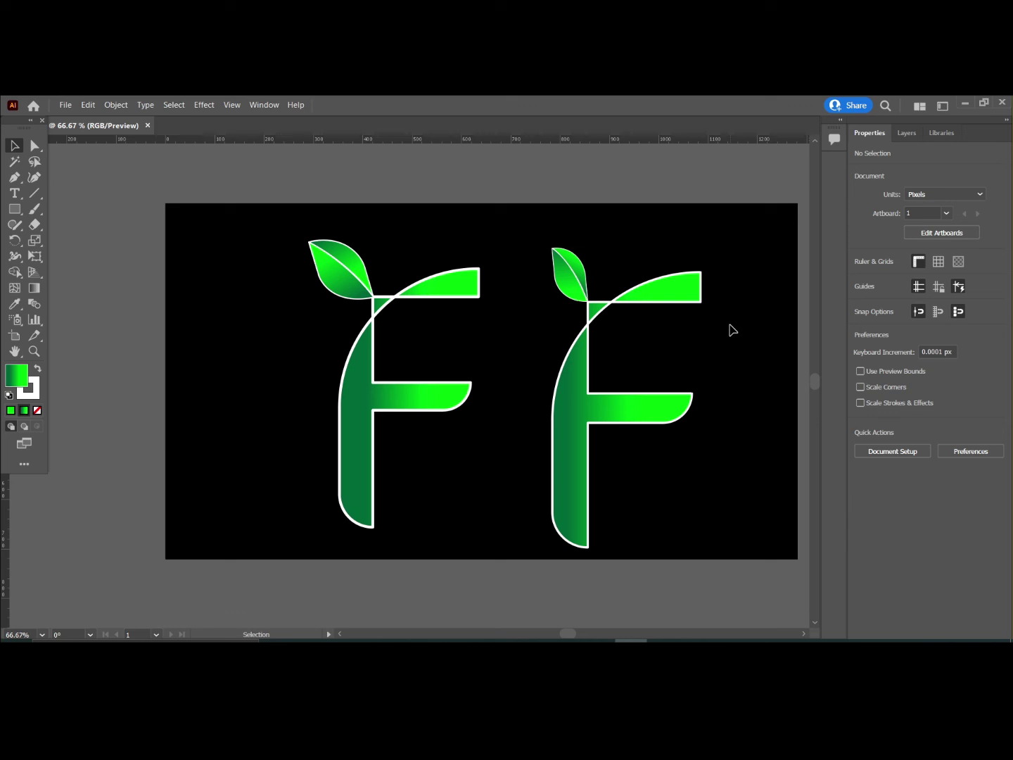
left_click_drag(472, 454, 416, 460)
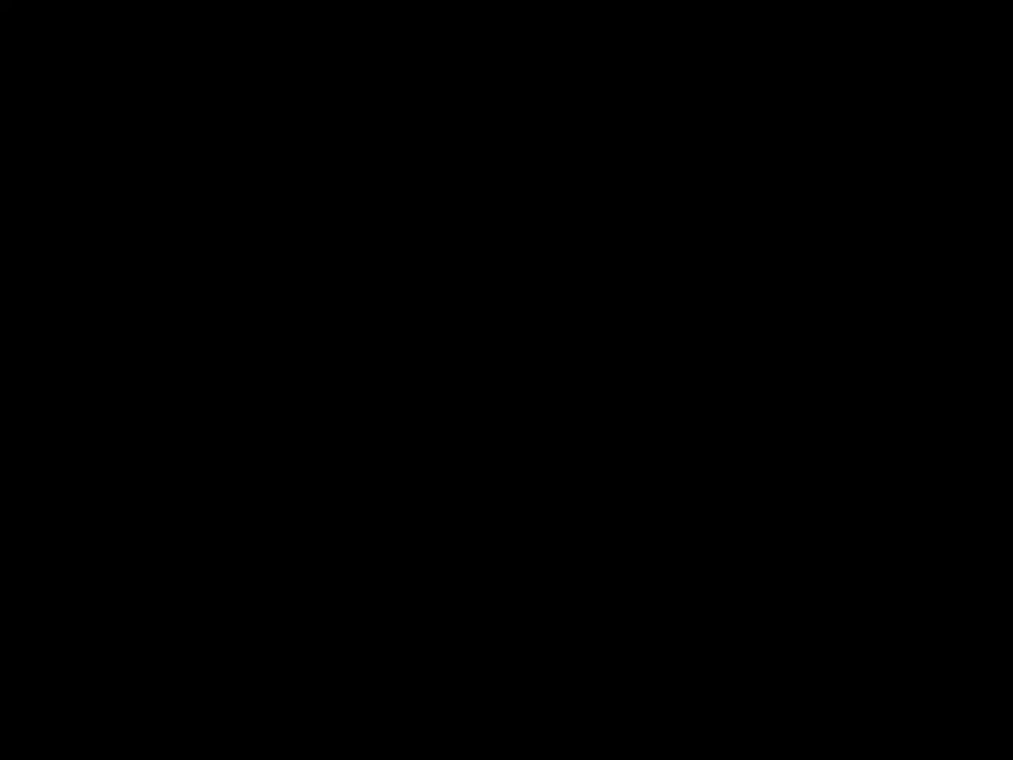